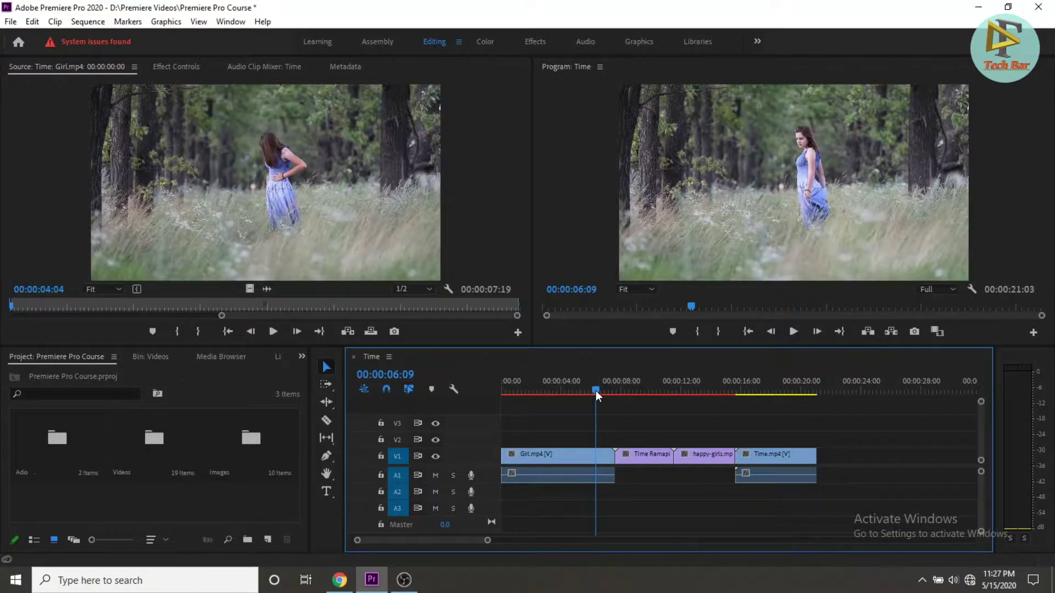
# - Search the Effects panel for 'blur' and drag Gaussian Blur onto the Girl.mp4 clip on V1
pyautogui.moveTo(598, 391)
pyautogui.mouseDown()
pyautogui.moveTo(578, 401)
pyautogui.moveTo(739, 406)
pyautogui.moveTo(533, 420)
pyautogui.mouseUp()
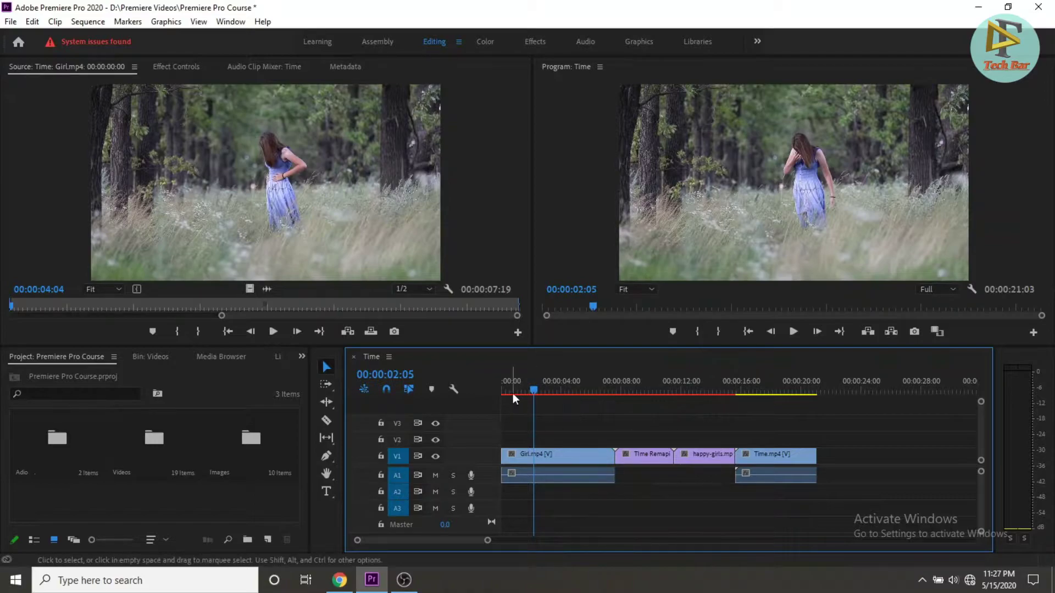
pyautogui.moveTo(533, 392); pyautogui.dragTo(499, 392)
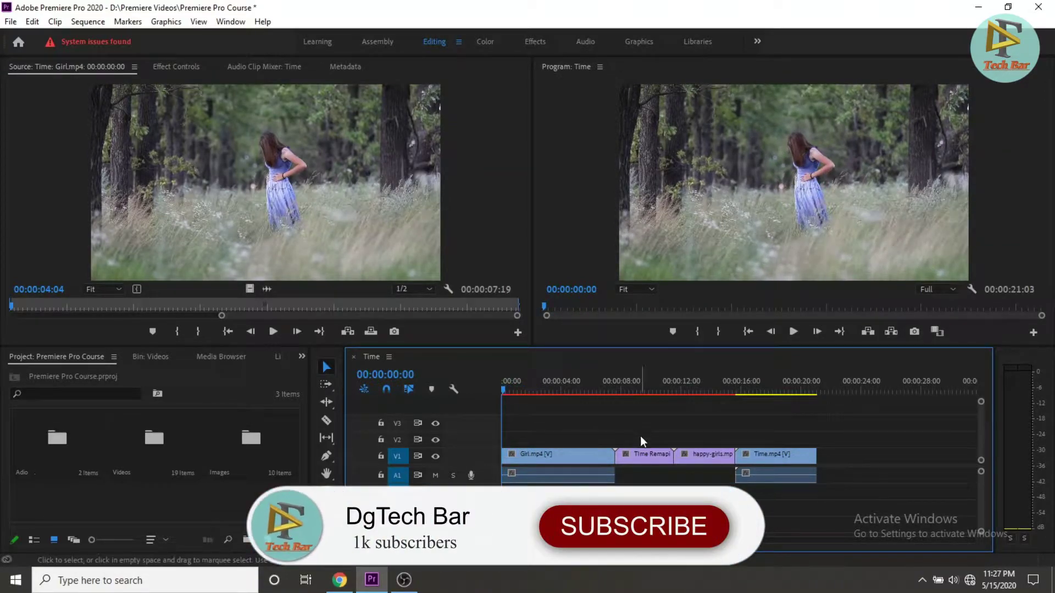
pyautogui.click(302, 357)
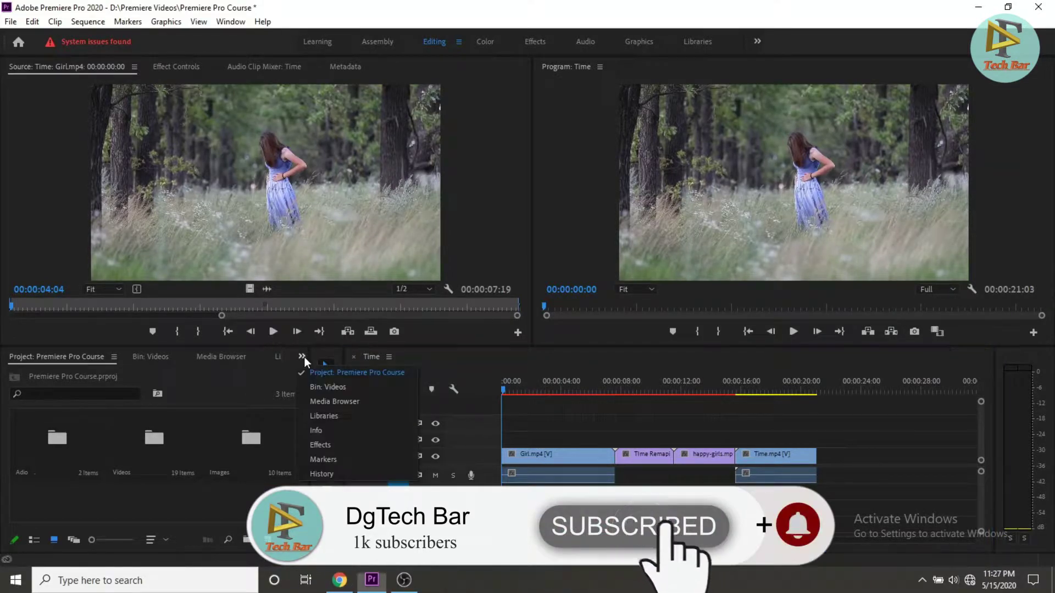
pyautogui.click(325, 445)
pyautogui.click(74, 374)
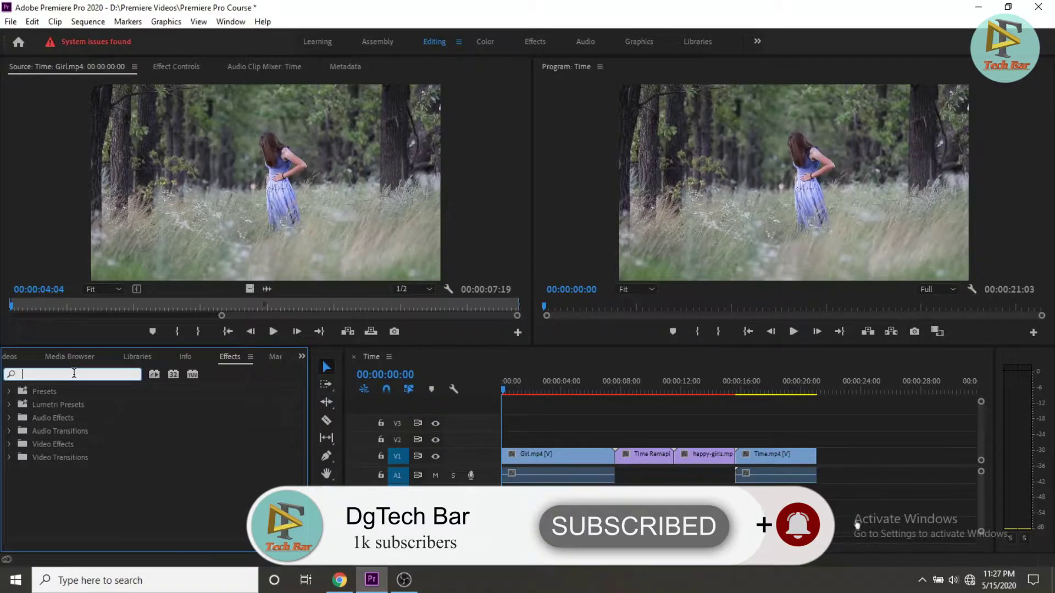
pyautogui.write('blur')
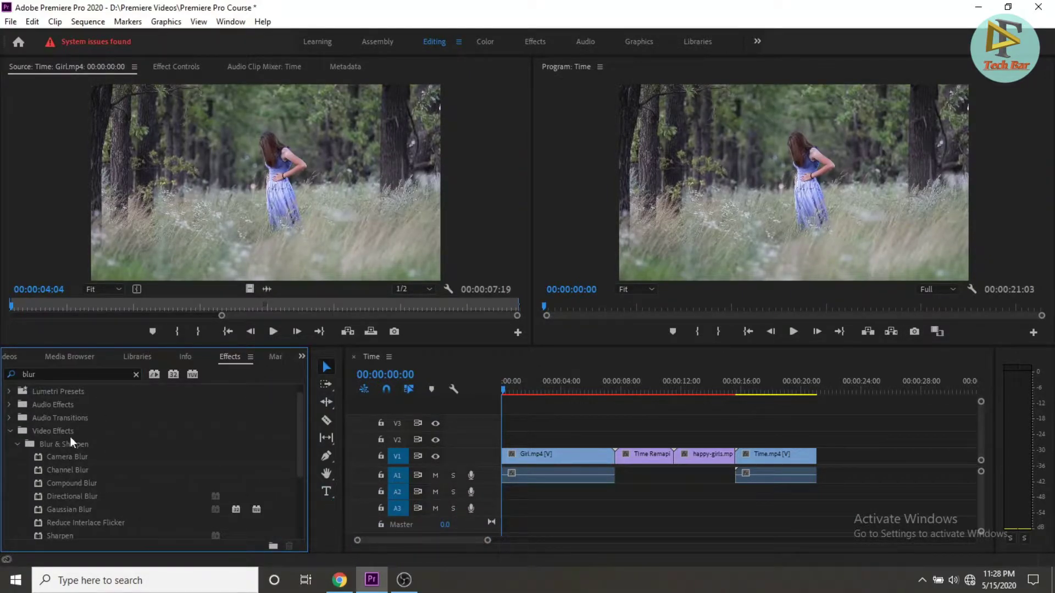
pyautogui.scroll(-1, 85, 473)
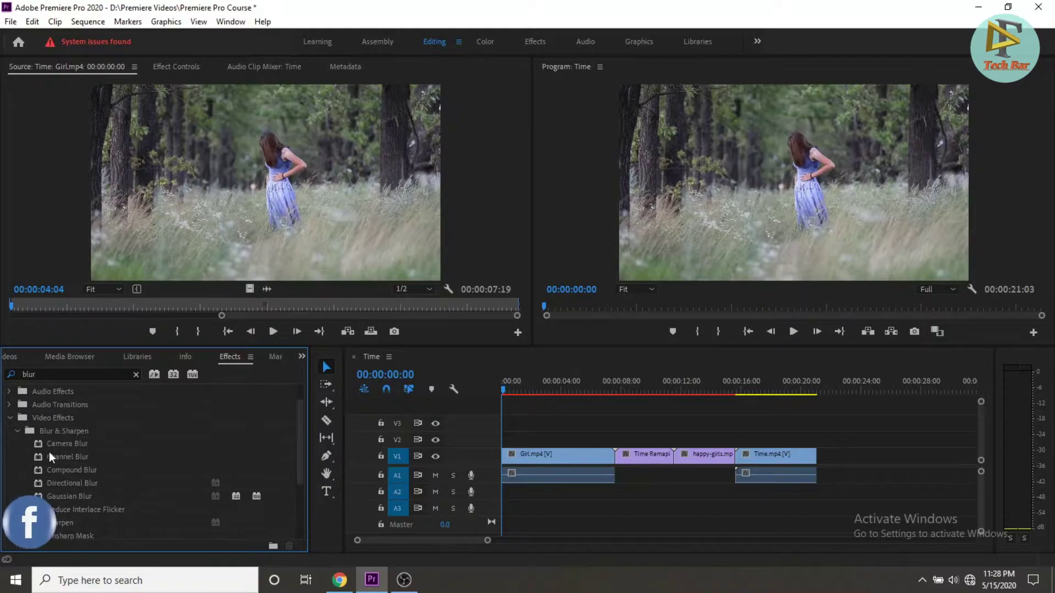
pyautogui.click(61, 497)
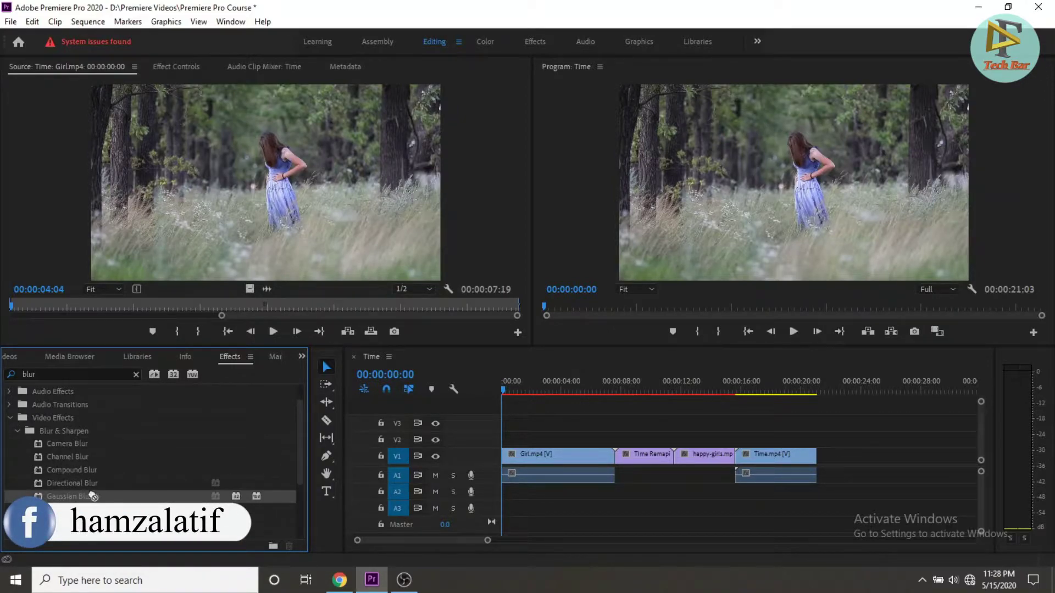
pyautogui.moveTo(301, 495); pyautogui.dragTo(520, 456)
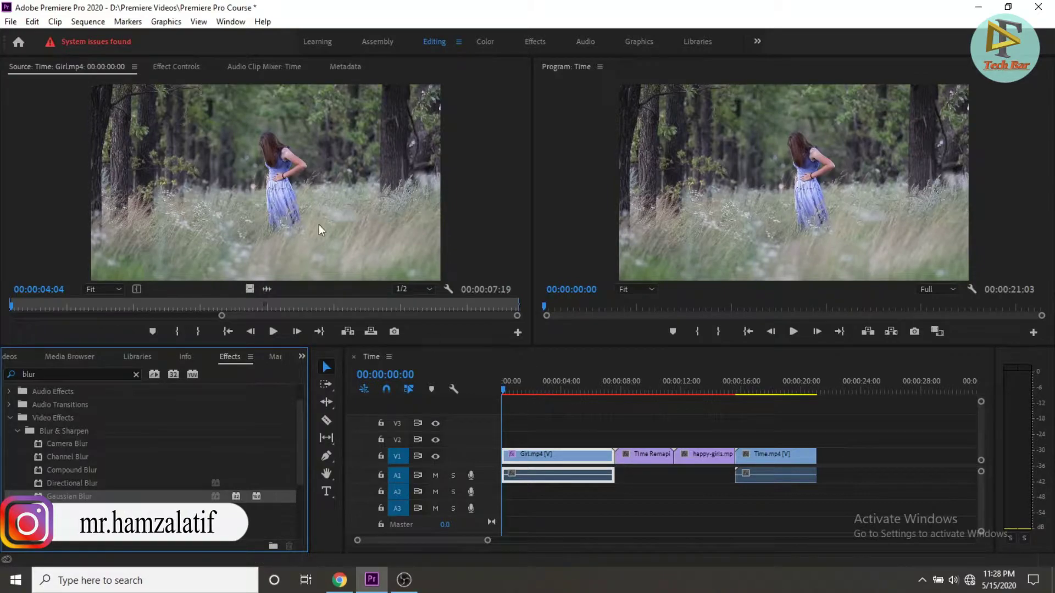
# - Raise Girl.mp4's Gaussian Blur Blurriness to 15.0, play it back, then select the effect
pyautogui.click(170, 64)
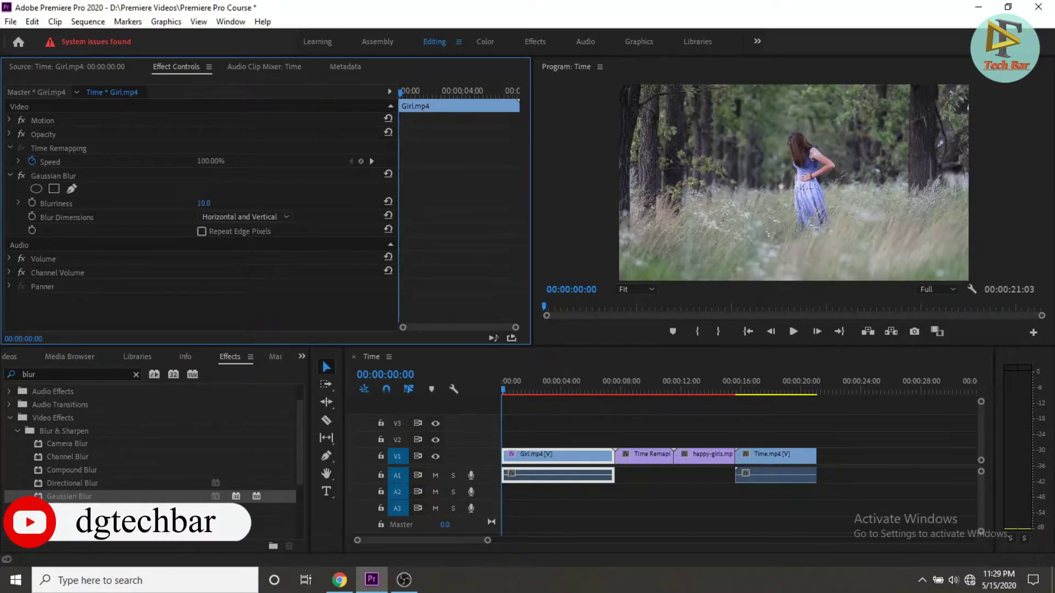
pyautogui.moveTo(204, 204); pyautogui.dragTo(196, 203)
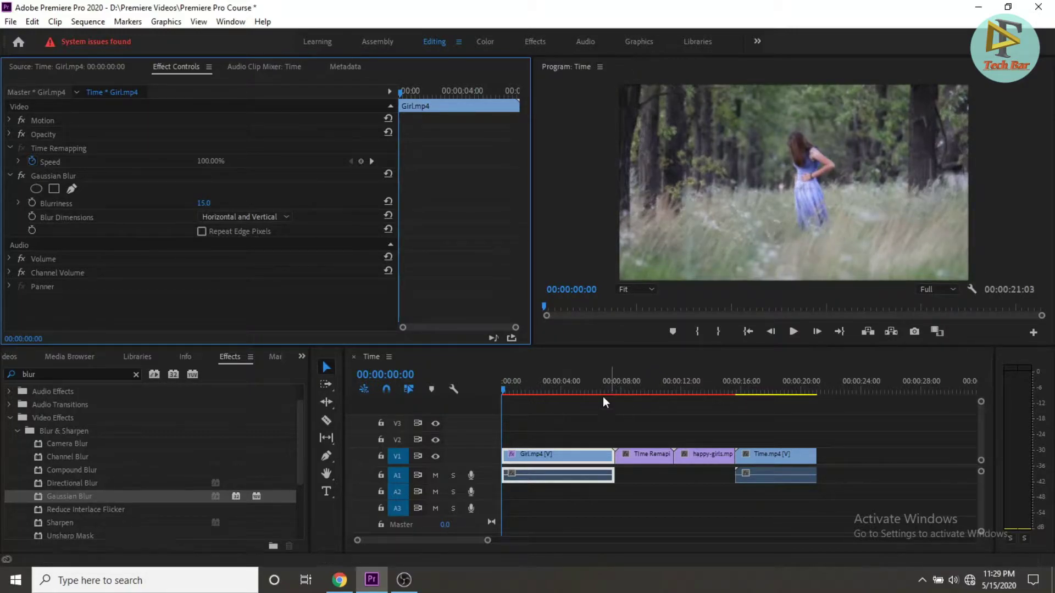
pyautogui.moveTo(504, 387); pyautogui.dragTo(621, 391)
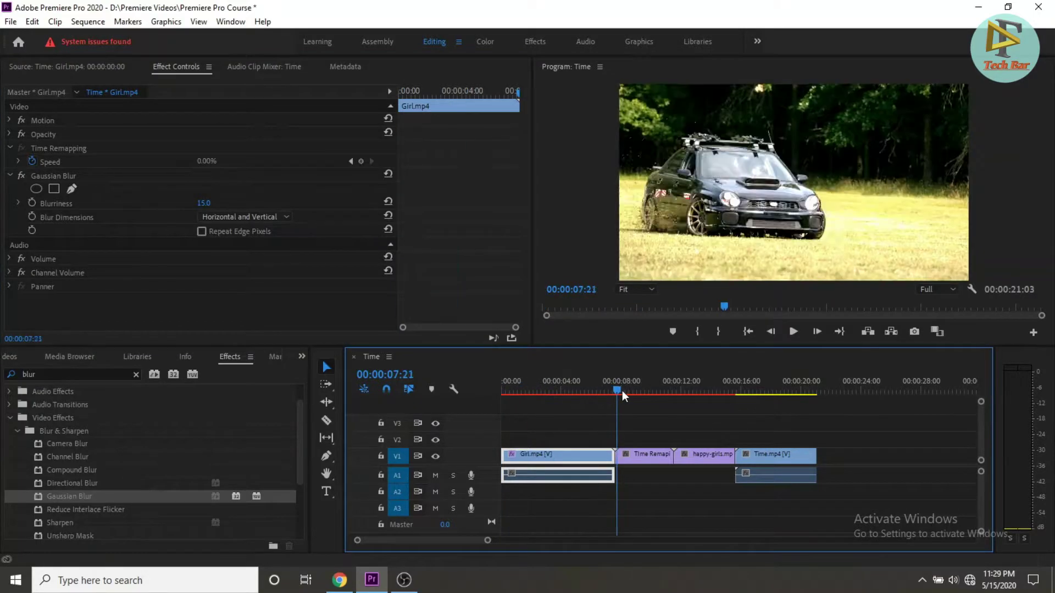
pyautogui.press('space')
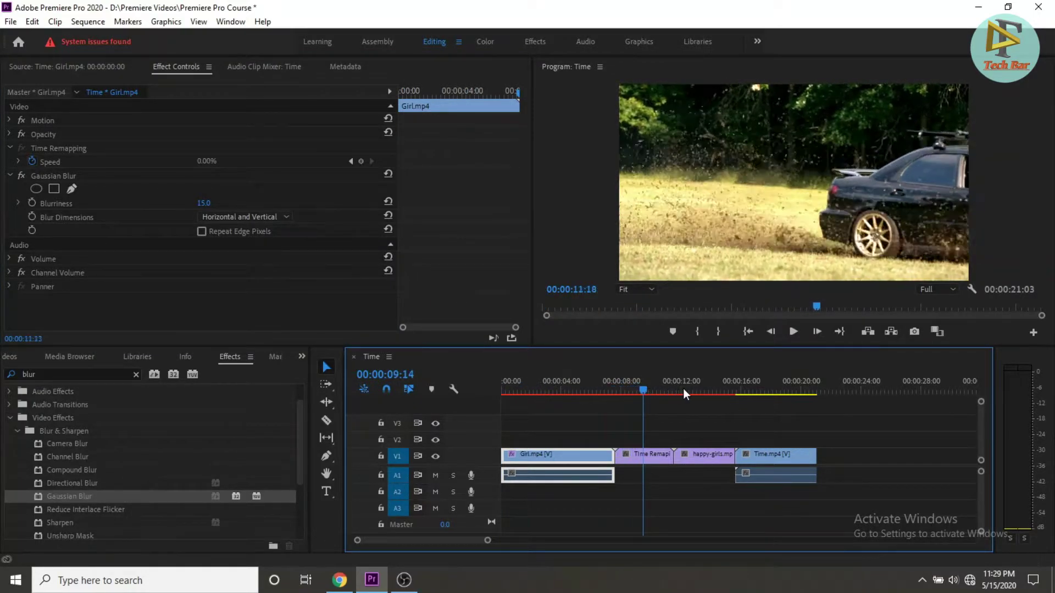
pyautogui.moveTo(683, 391)
pyautogui.mouseDown()
pyautogui.moveTo(757, 393)
pyautogui.moveTo(549, 418)
pyautogui.mouseUp()
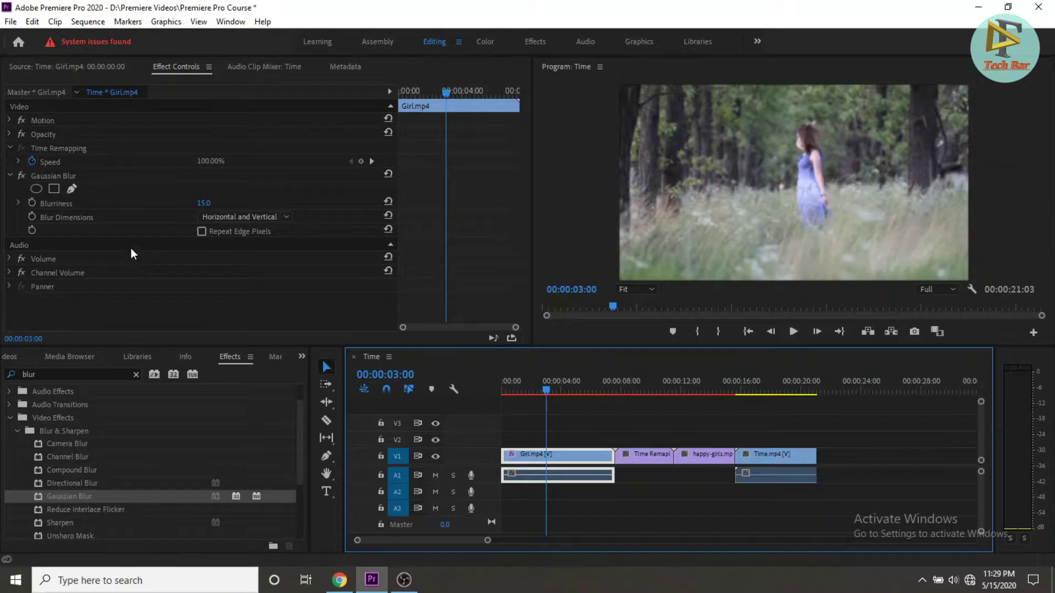
pyautogui.click(115, 177)
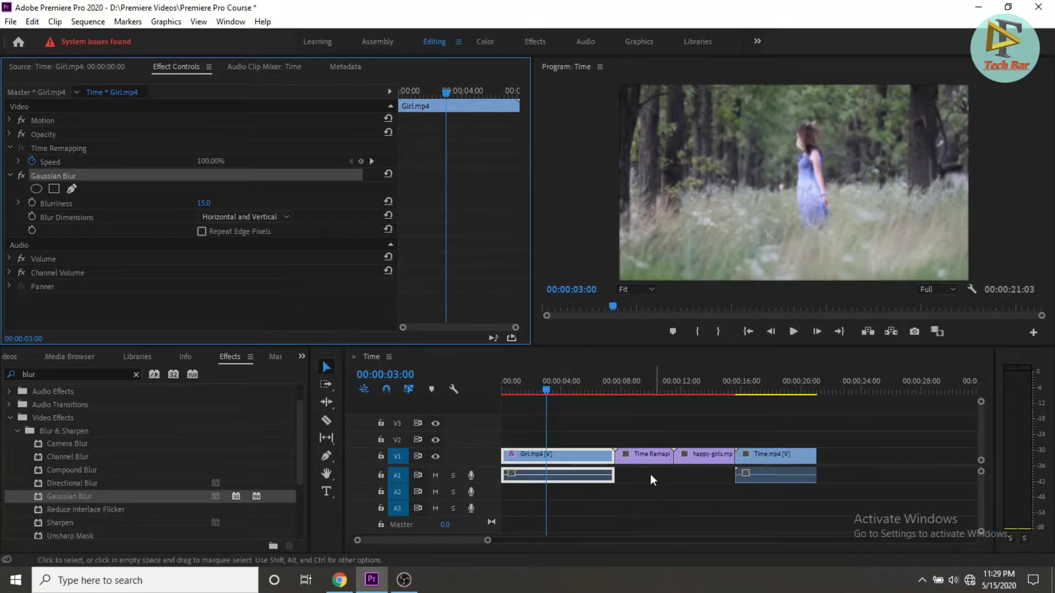
# - Paste the copied Gaussian Blur onto Time Remaping.mov and happy-girls.mp4, then scrub to preview them
pyautogui.click(640, 454)
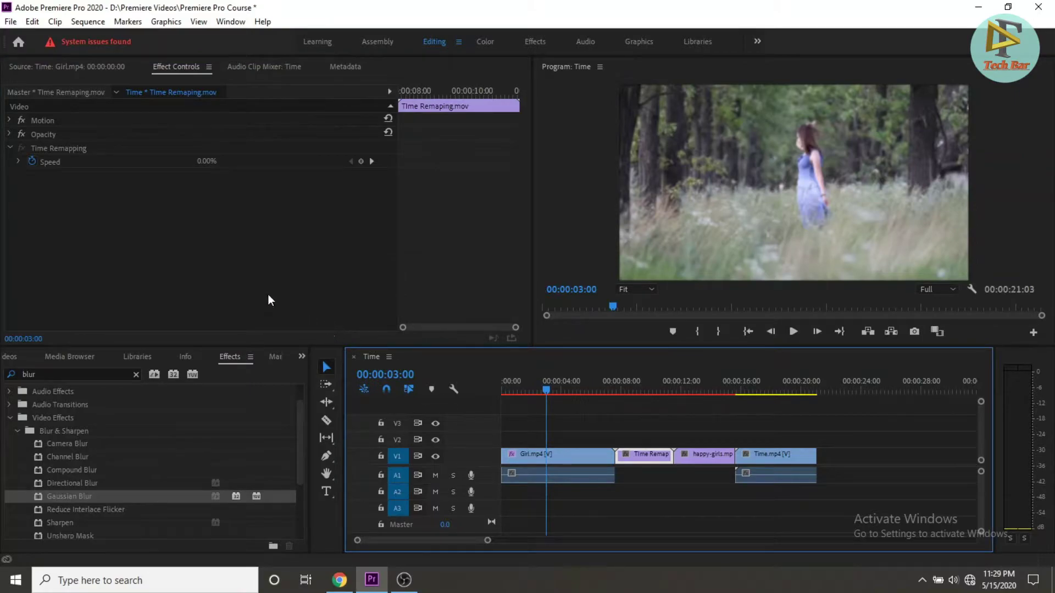
pyautogui.hotkey('ctrl', 'v')
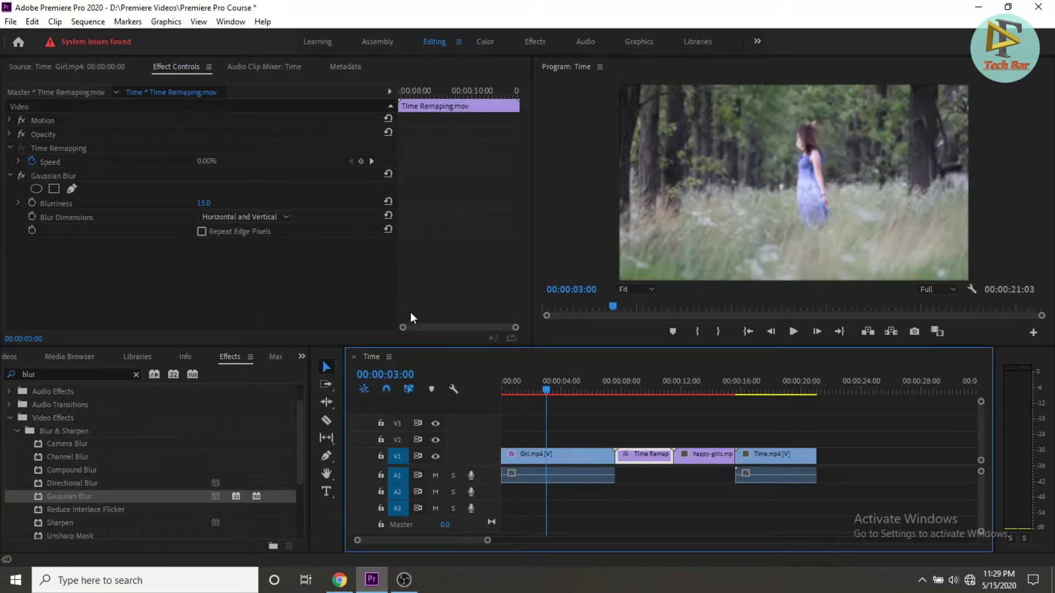
pyautogui.click(701, 459)
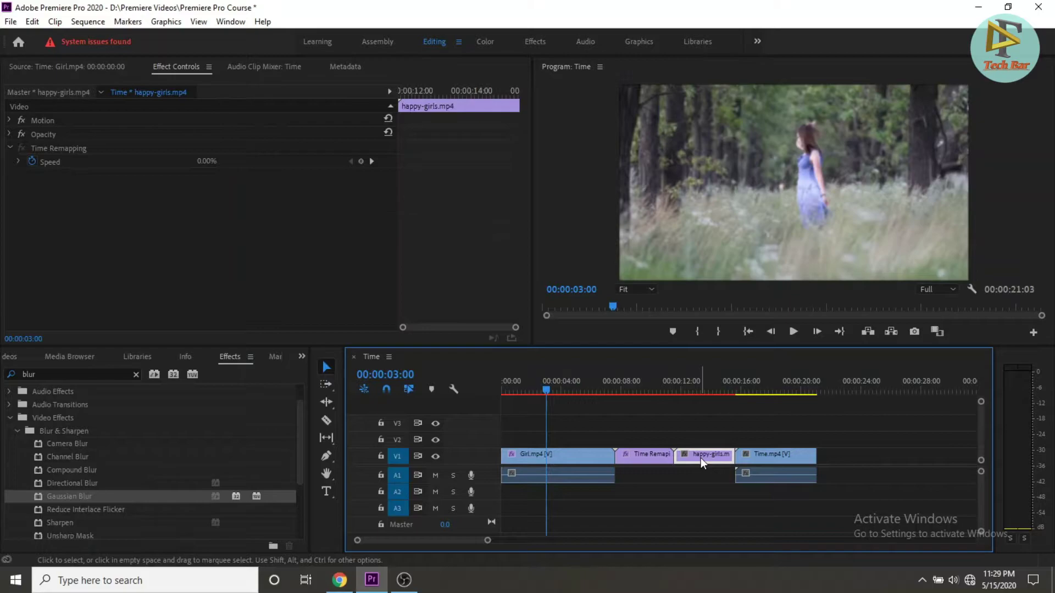
pyautogui.hotkey('ctrl', 'v')
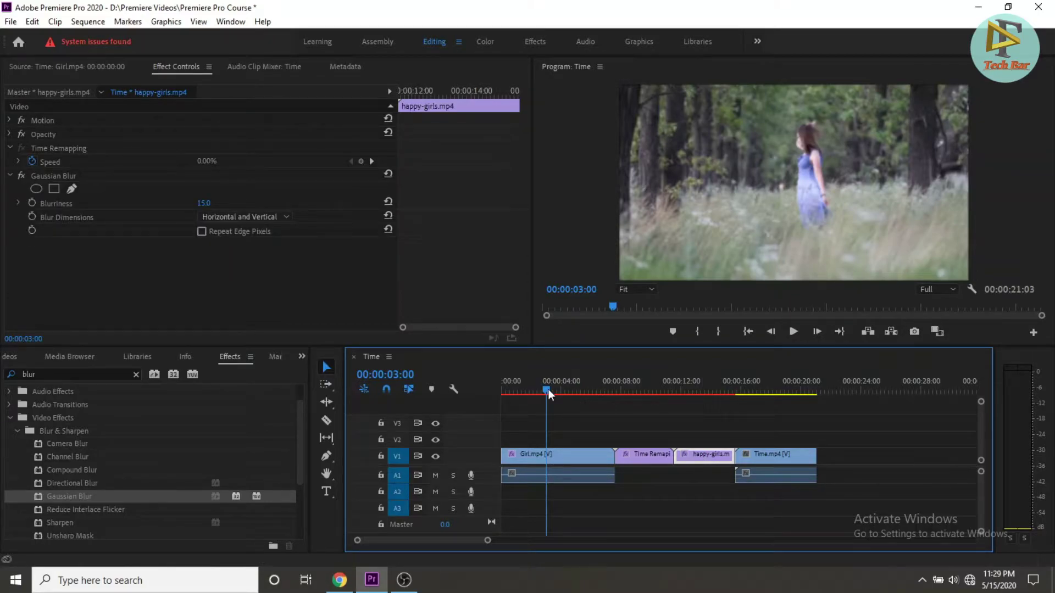
pyautogui.moveTo(549, 394); pyautogui.dragTo(718, 411)
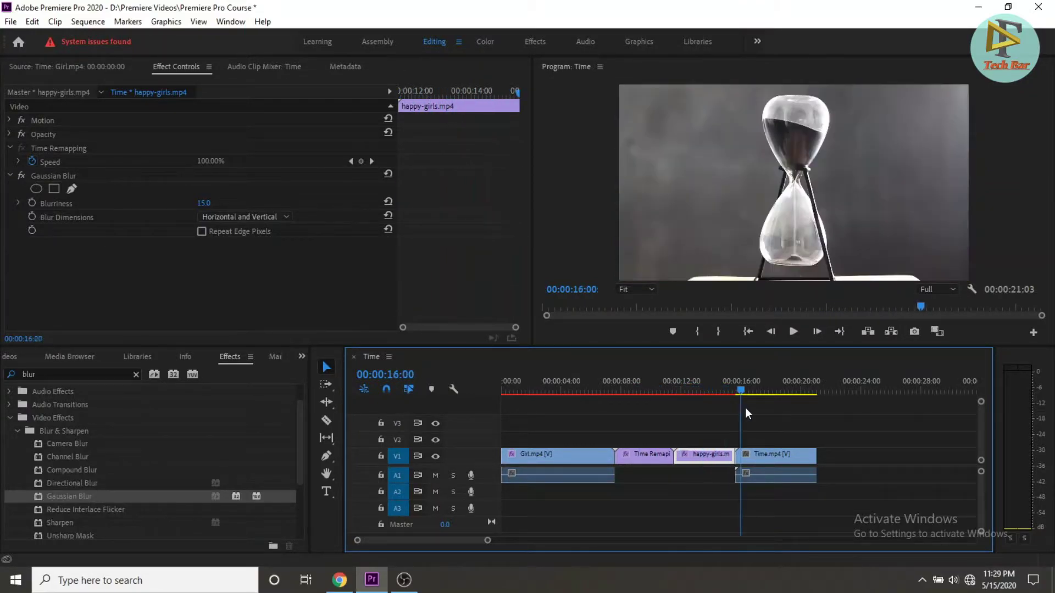
pyautogui.moveTo(716, 405)
pyautogui.mouseDown()
pyautogui.moveTo(761, 407)
pyautogui.moveTo(606, 416)
pyautogui.mouseUp()
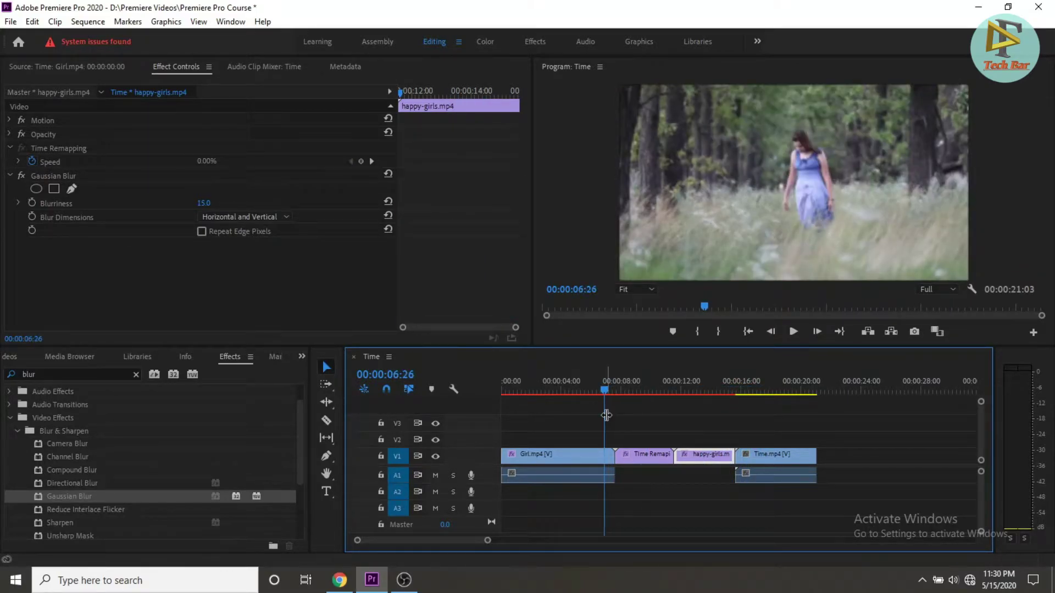
# - Undo the happy-girls.mp4 blur, rewind to 00:00:00:00, and scroll the panel tabs to Project
pyautogui.hotkey('ctrl', 'z')
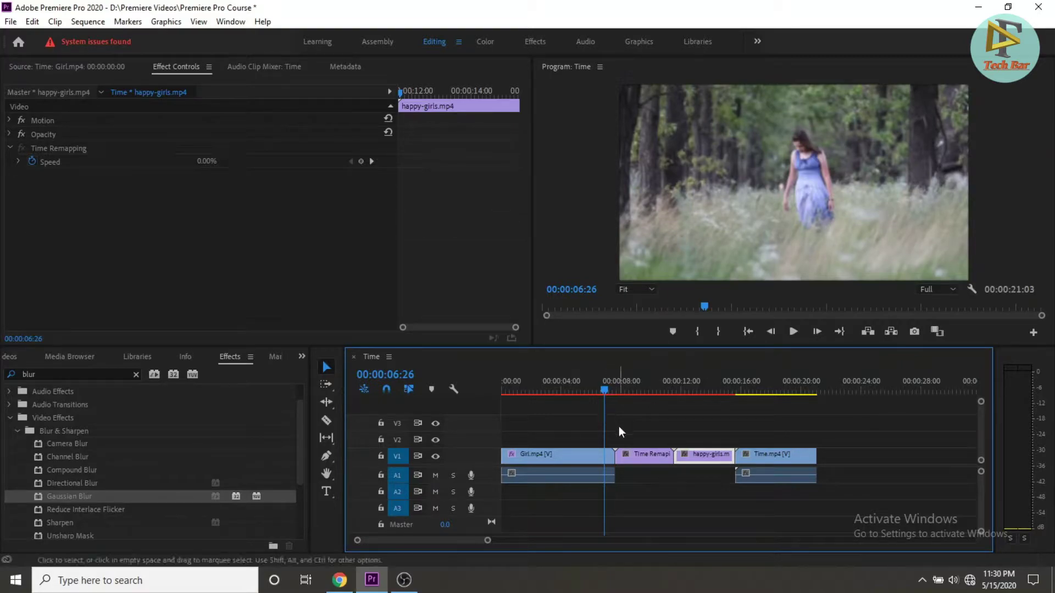
pyautogui.moveTo(606, 390)
pyautogui.mouseDown()
pyautogui.moveTo(691, 396)
pyautogui.moveTo(558, 408)
pyautogui.mouseUp()
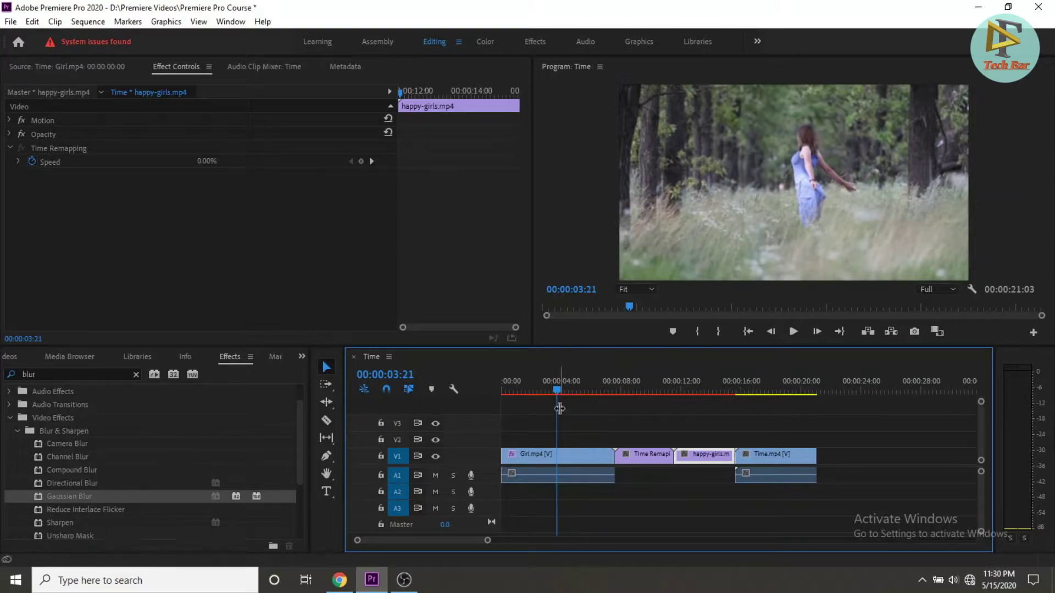
pyautogui.moveTo(558, 396); pyautogui.dragTo(542, 391)
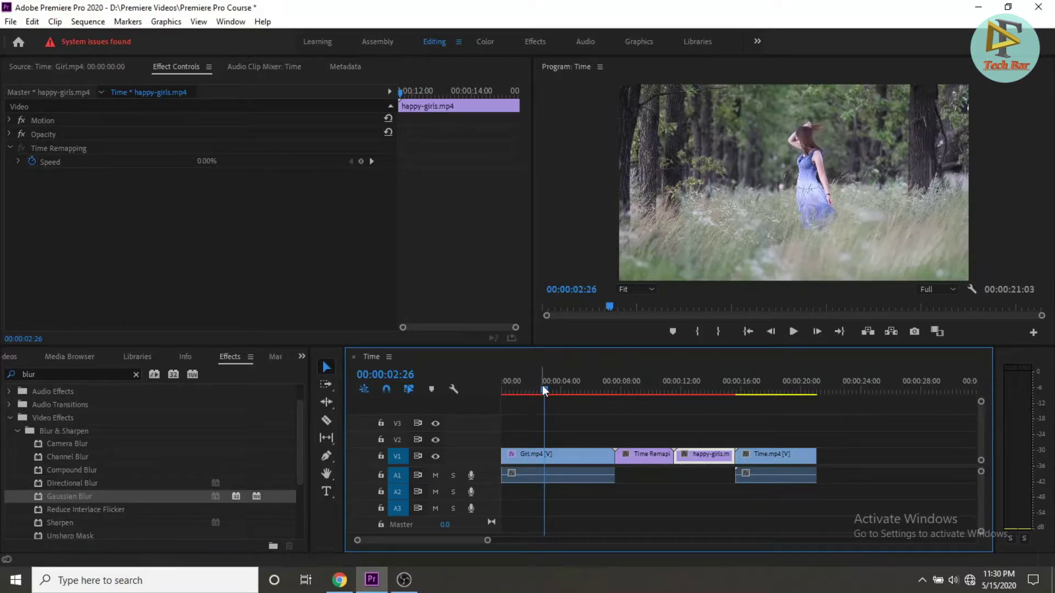
pyautogui.moveTo(544, 391); pyautogui.dragTo(497, 399)
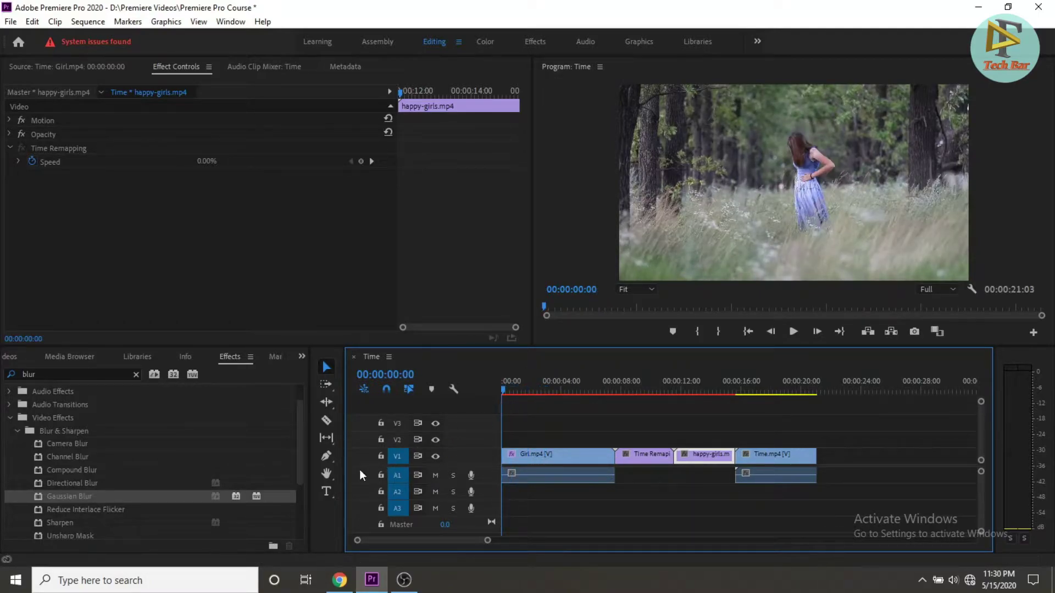
pyautogui.scroll(5, 24, 355)
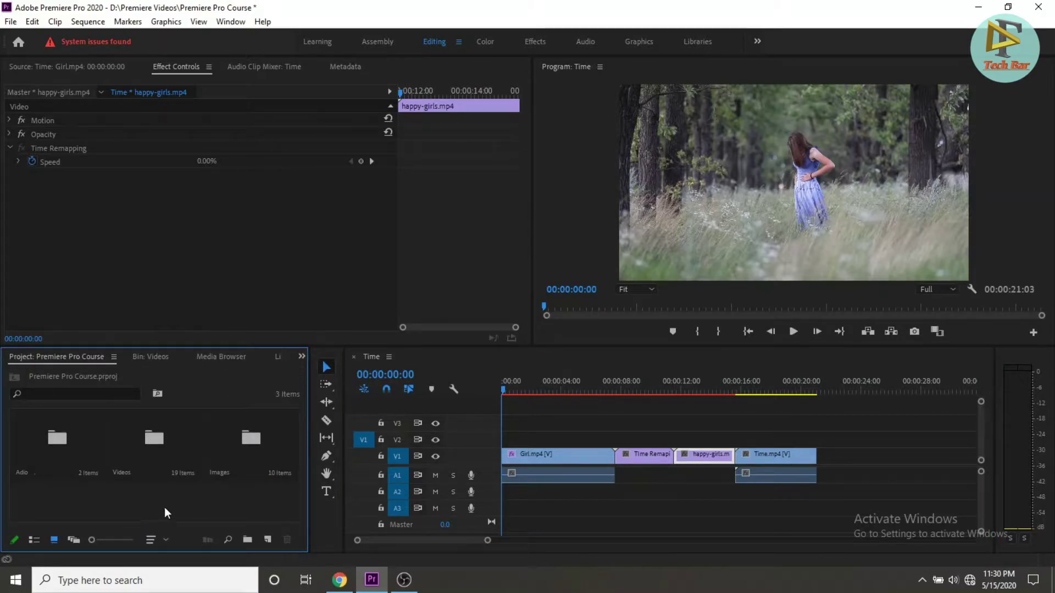
# - From the Project panel's New Item menu, open the Adjustment Layer dialog (1920×1080, 29.97 fps)
pyautogui.click(267, 540)
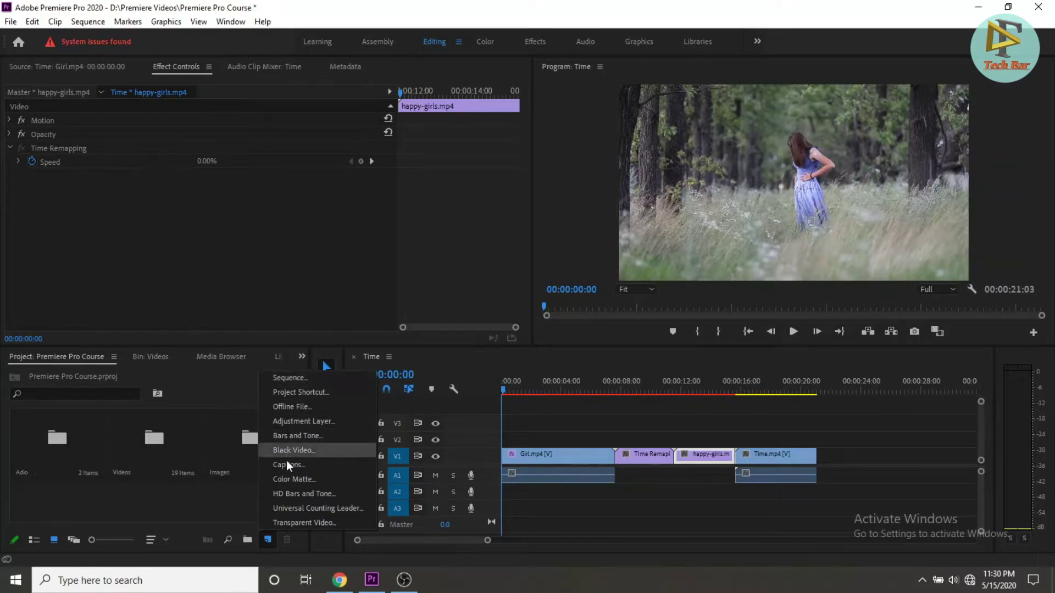
pyautogui.click(205, 505)
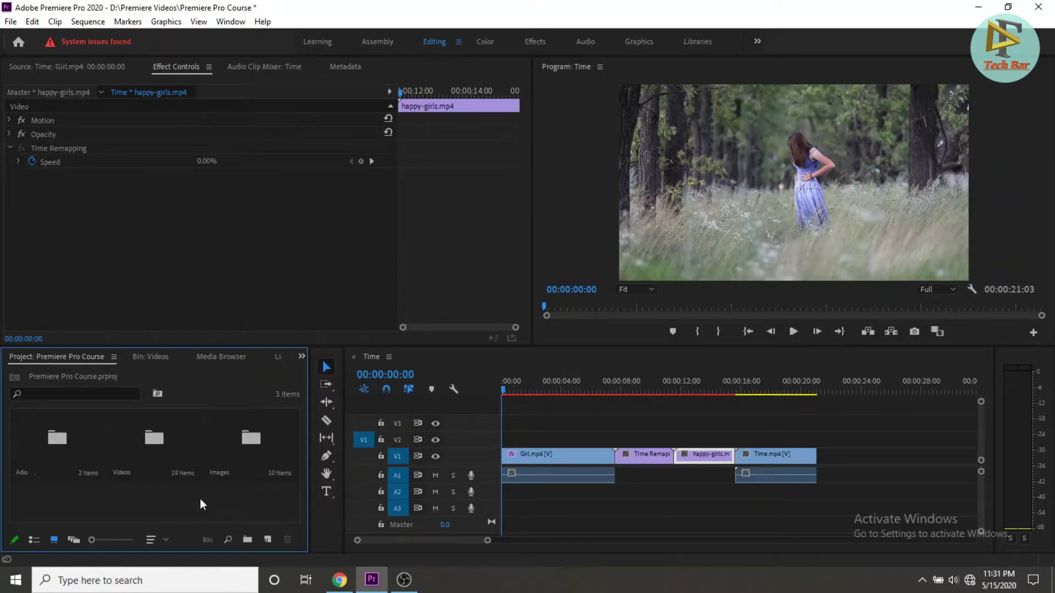
pyautogui.rightClick(200, 499)
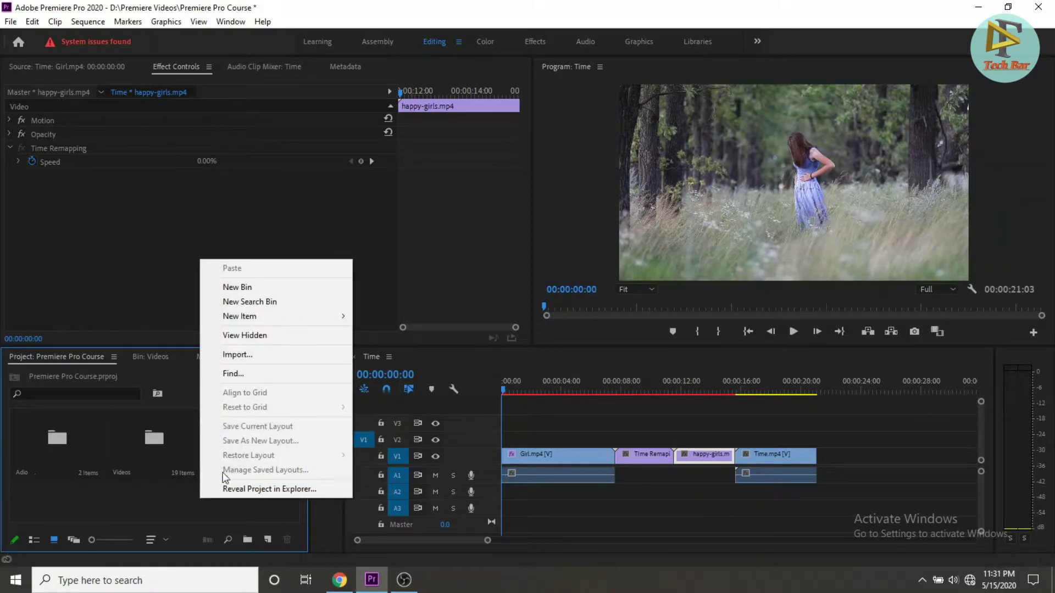
pyautogui.moveTo(272, 315)
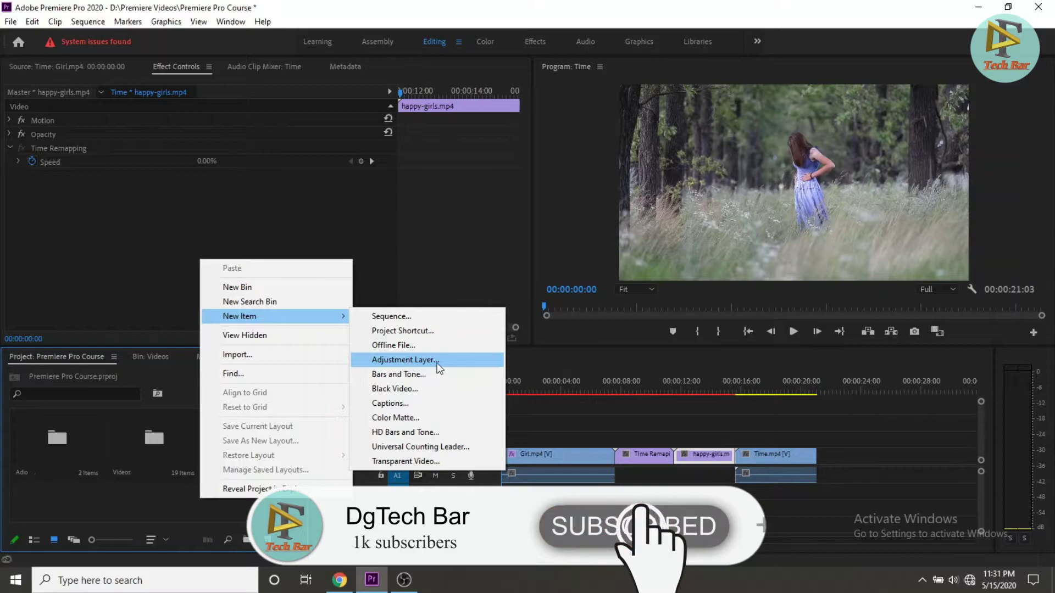
pyautogui.click(398, 360)
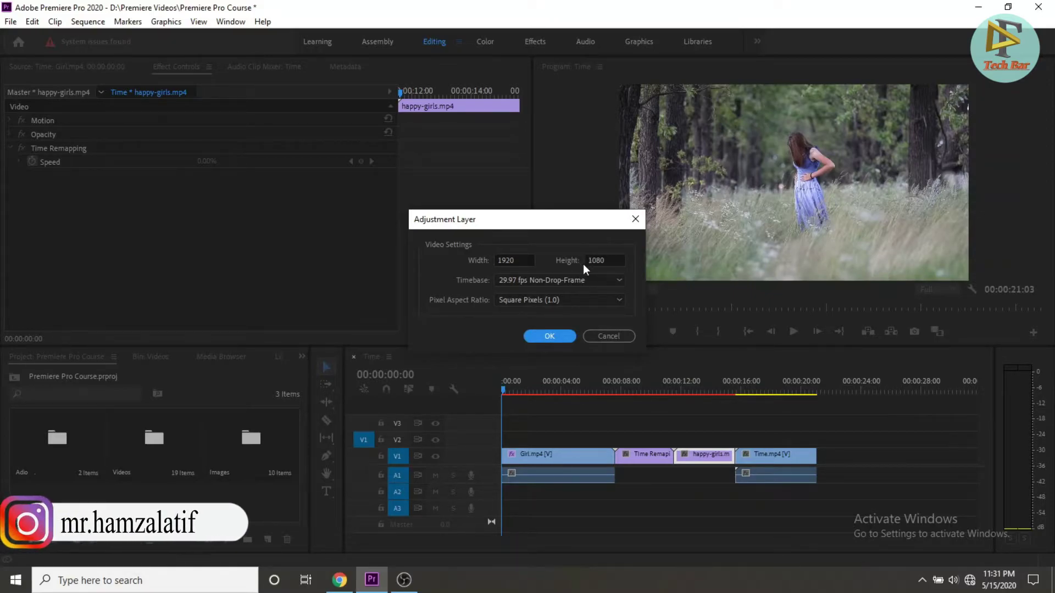
# - Create the adjustment layer and place it on V2 at 00:00:00:00 above Girl.mp4, then select it
pyautogui.click(542, 336)
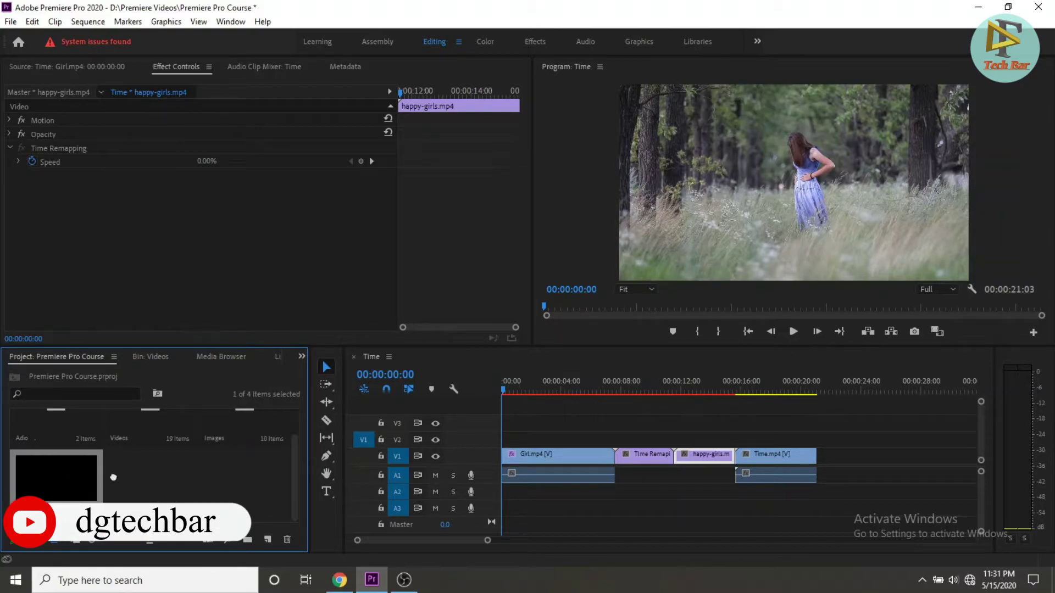
pyautogui.moveTo(317, 475); pyautogui.dragTo(511, 442)
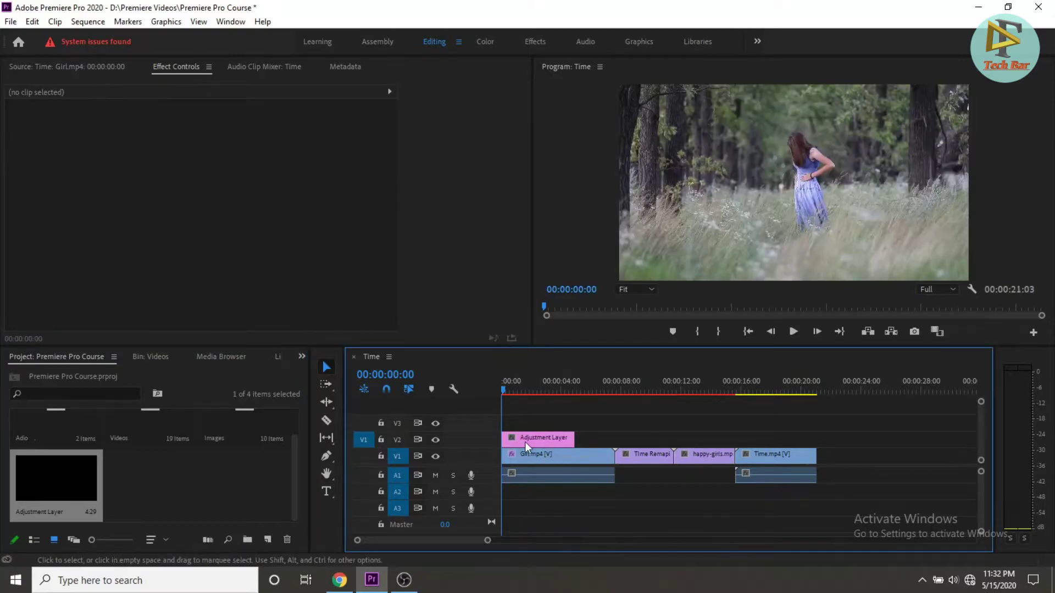
pyautogui.click(532, 440)
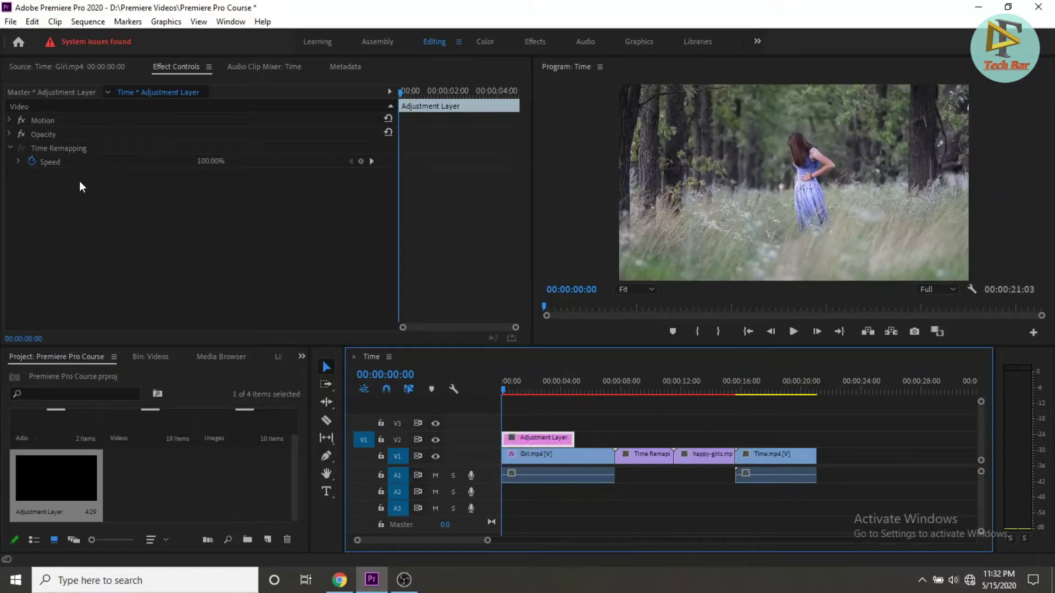
# - Drag Gaussian Blur onto the Adjustment Layer clip and set its Blurriness to 14.0
pyautogui.click(301, 356)
pyautogui.click(311, 444)
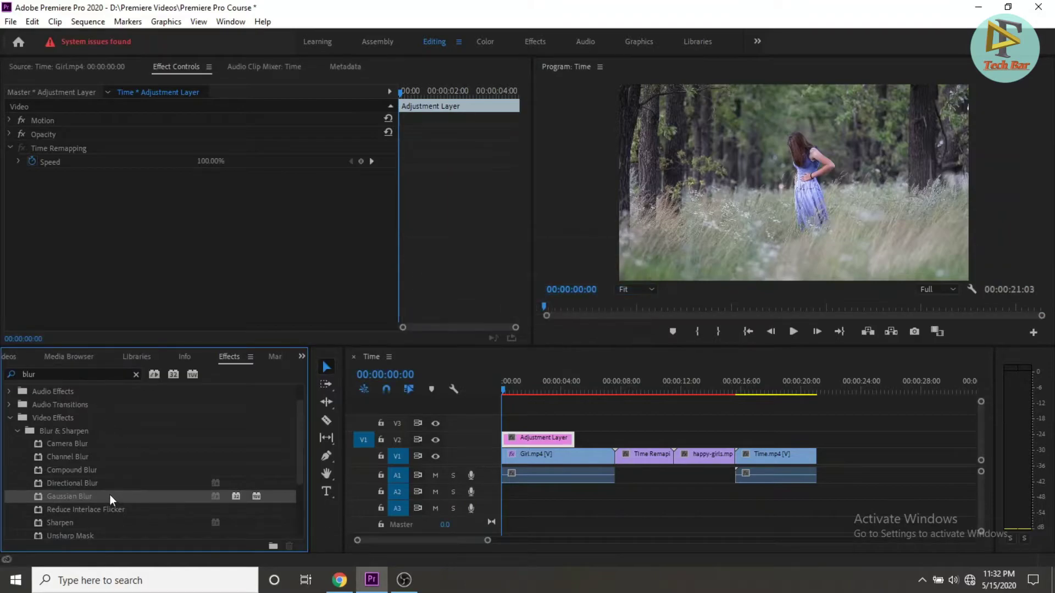
pyautogui.moveTo(61, 497); pyautogui.dragTo(531, 453)
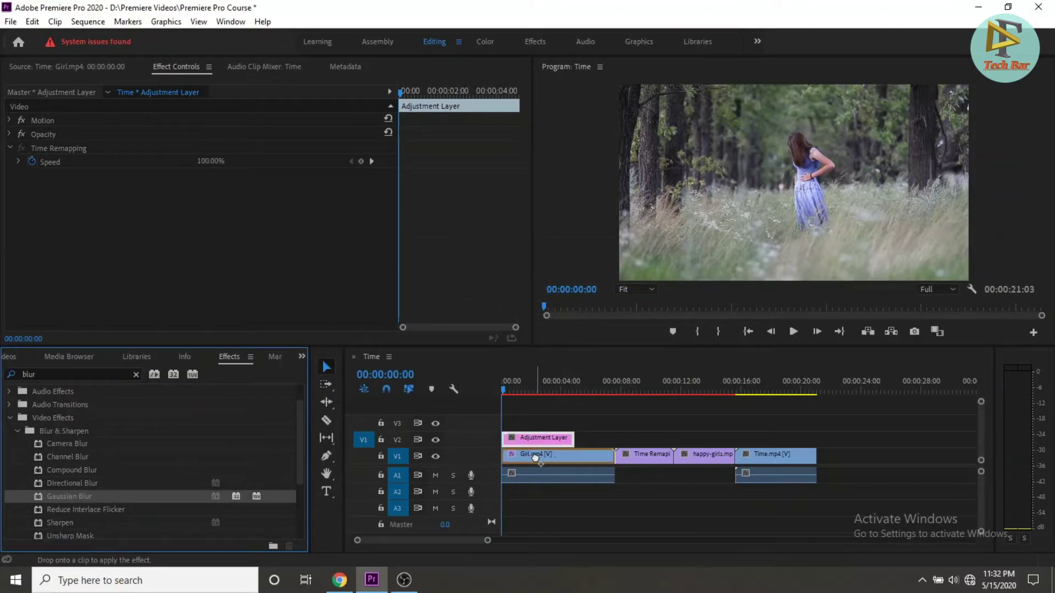
pyautogui.moveTo(531, 453); pyautogui.dragTo(539, 440)
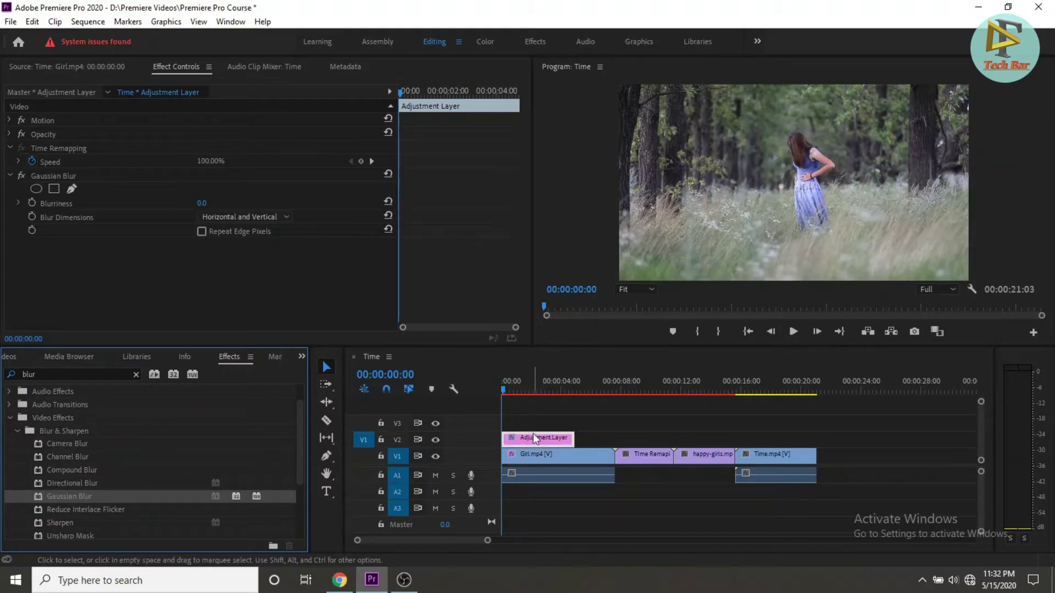
pyautogui.moveTo(202, 204); pyautogui.dragTo(207, 202)
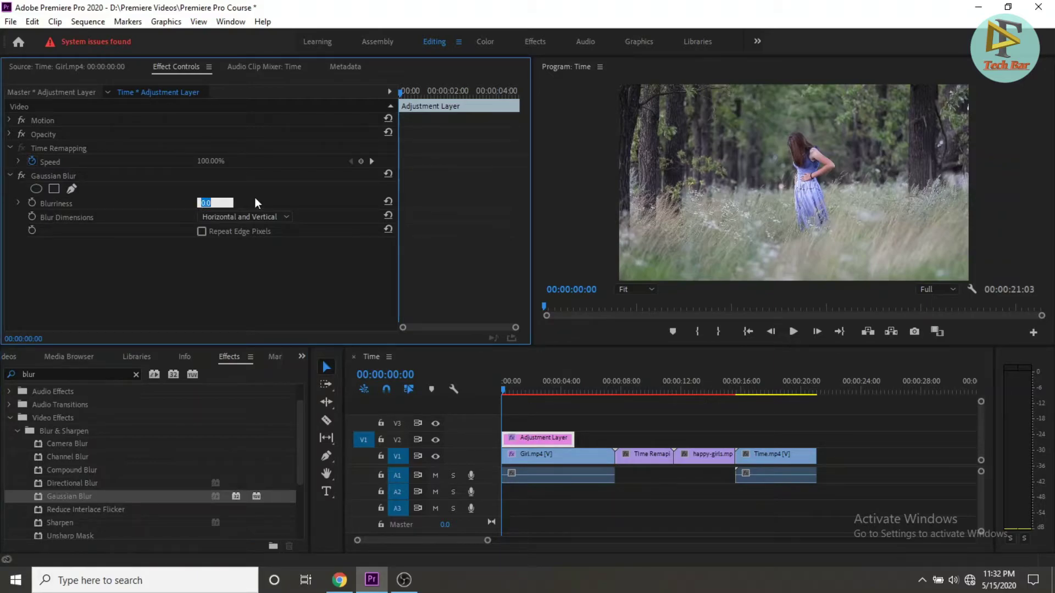
pyautogui.write('27')
pyautogui.press('Return')
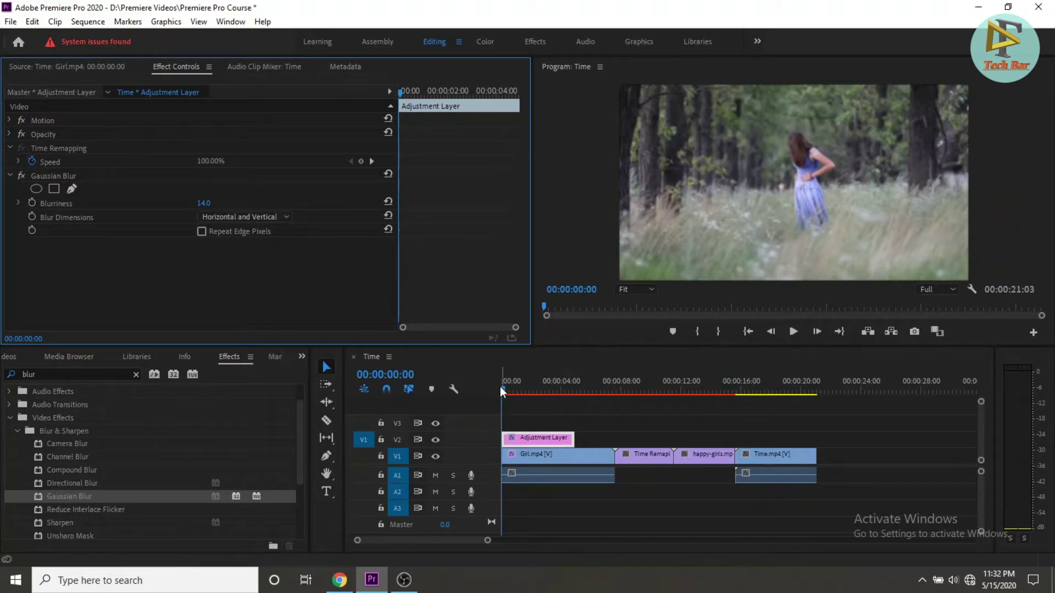
# - Drag the Adjustment Layer's right edge to 00:00:07:19 so it spans all of Girl.mp4
pyautogui.moveTo(503, 387); pyautogui.dragTo(575, 396)
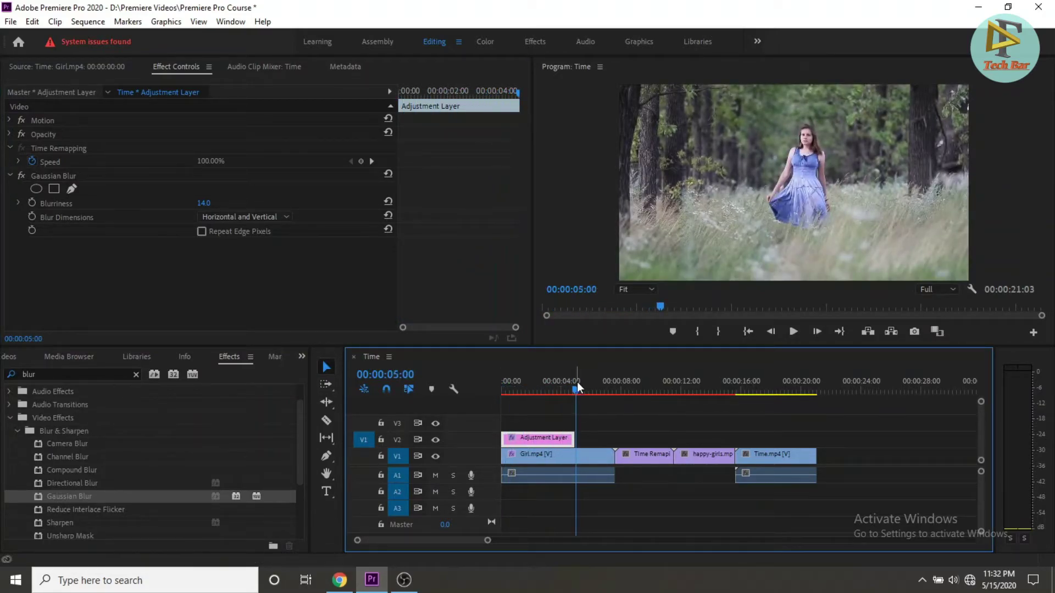
pyautogui.moveTo(577, 388); pyautogui.dragTo(532, 388)
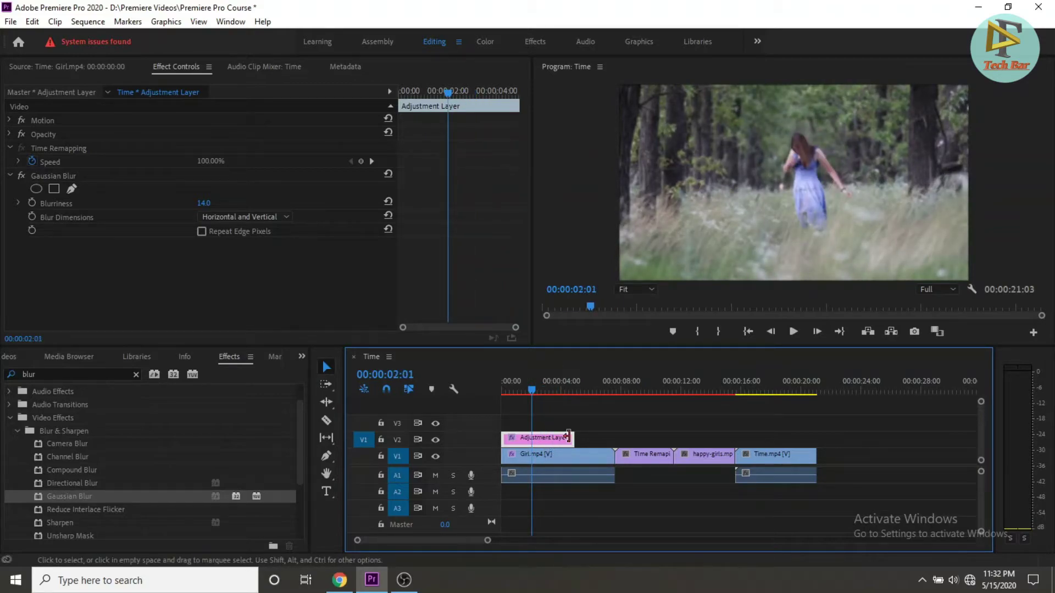
pyautogui.moveTo(573, 439); pyautogui.dragTo(614, 439)
pyautogui.moveTo(539, 388); pyautogui.dragTo(605, 397)
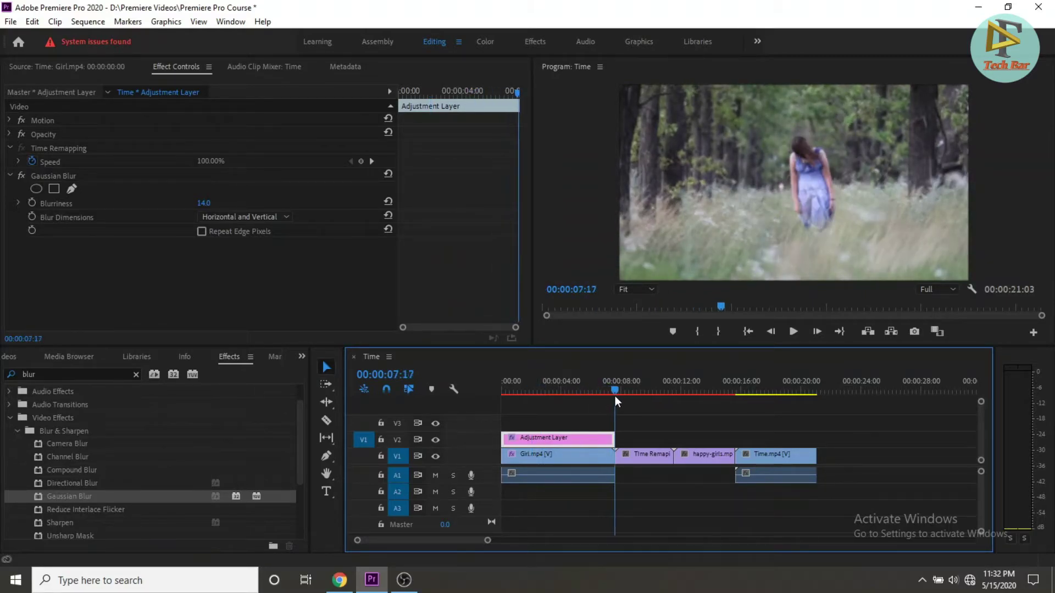
# - Stretch the Adjustment Layer over the following clips to the end of Time.mp4
pyautogui.moveTo(605, 397); pyautogui.dragTo(617, 396)
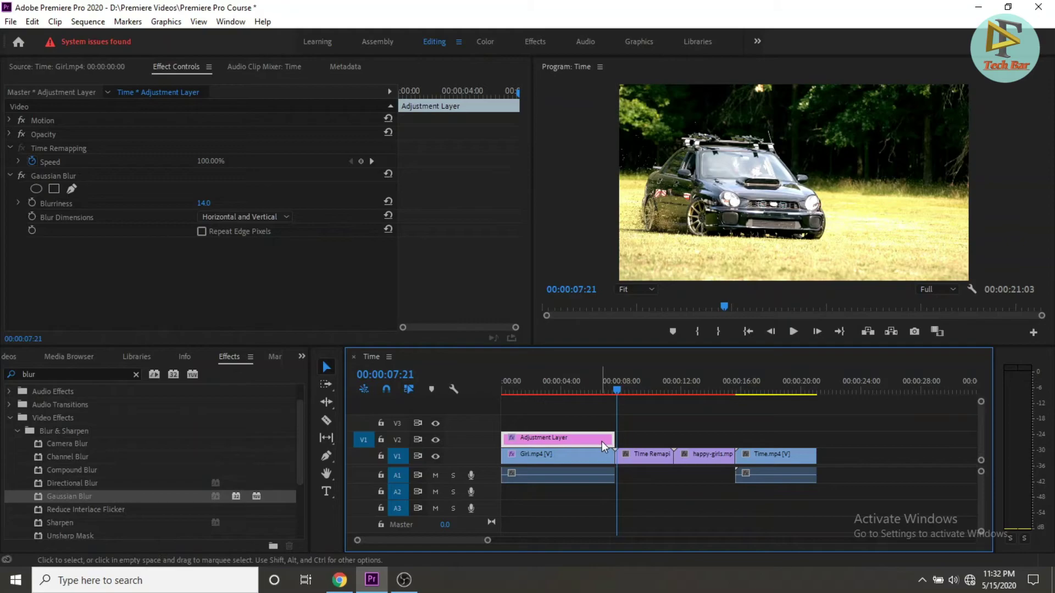
pyautogui.moveTo(613, 438); pyautogui.dragTo(671, 438)
pyautogui.moveTo(616, 395); pyautogui.dragTo(661, 395)
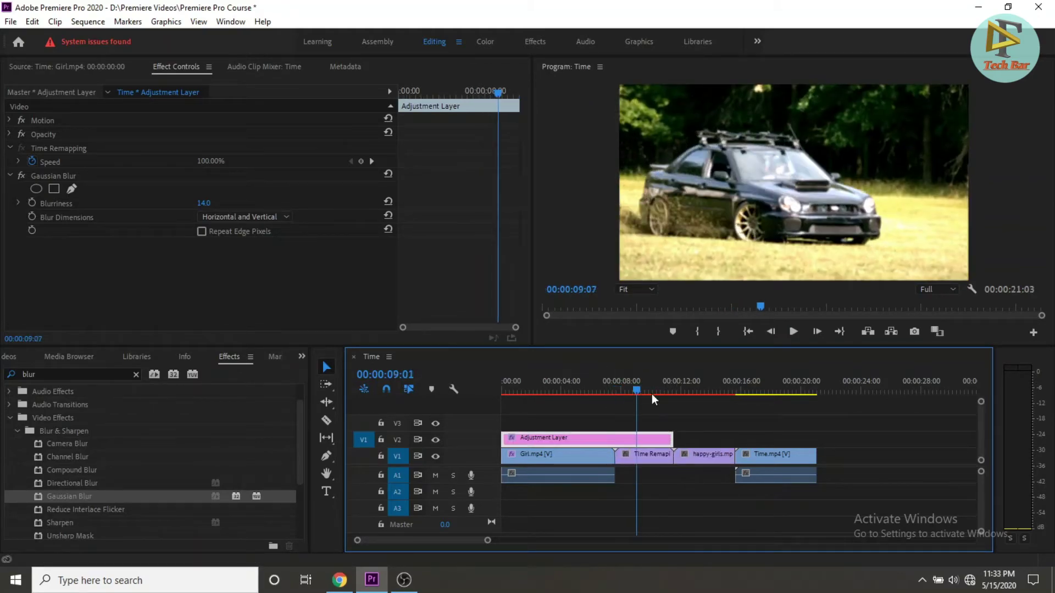
pyautogui.moveTo(711, 444); pyautogui.dragTo(816, 439)
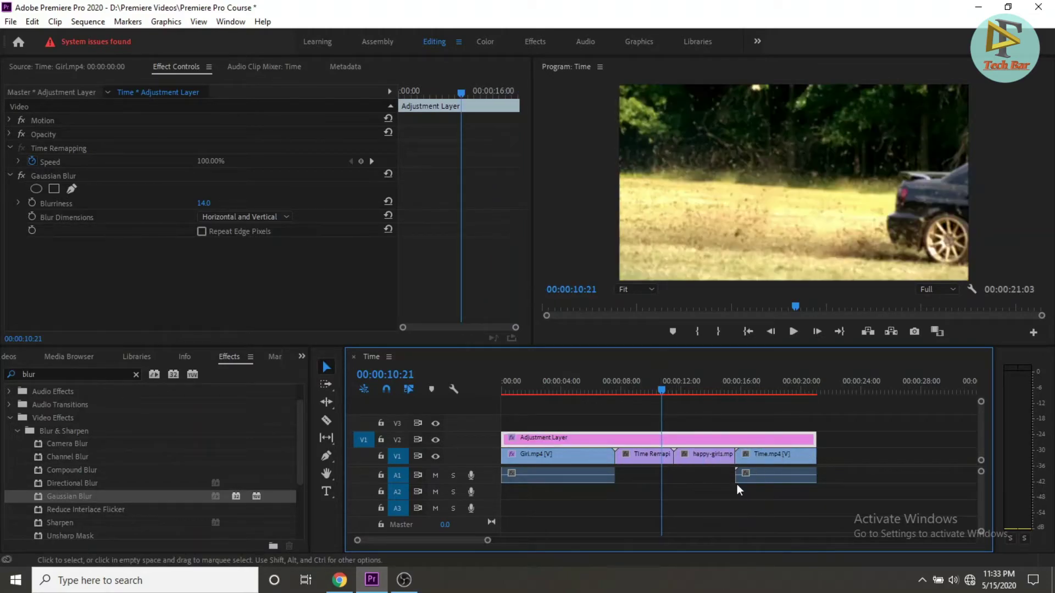
# - Shorten the Adjustment Layer to about 00:00:07:19 and slide it over the middle clips
pyautogui.moveTo(662, 389); pyautogui.dragTo(806, 398)
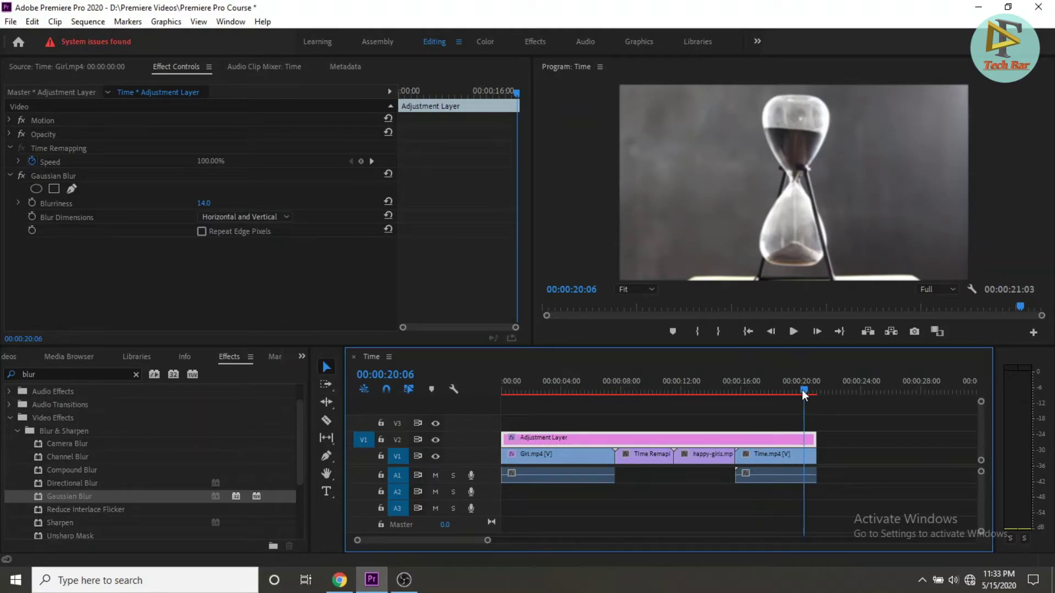
pyautogui.moveTo(803, 391); pyautogui.dragTo(739, 404)
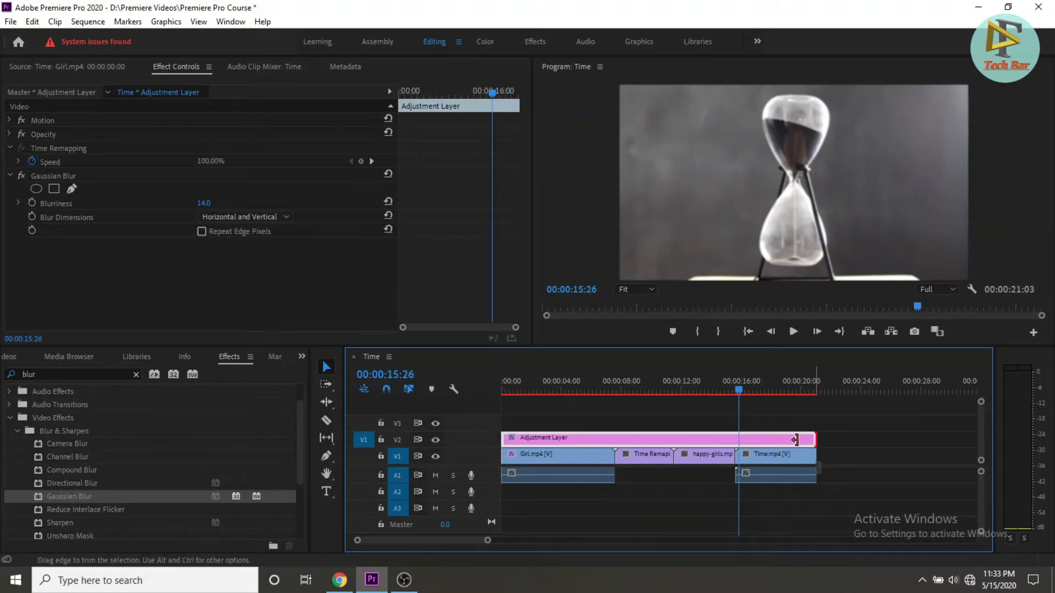
pyautogui.moveTo(814, 440); pyautogui.dragTo(615, 440)
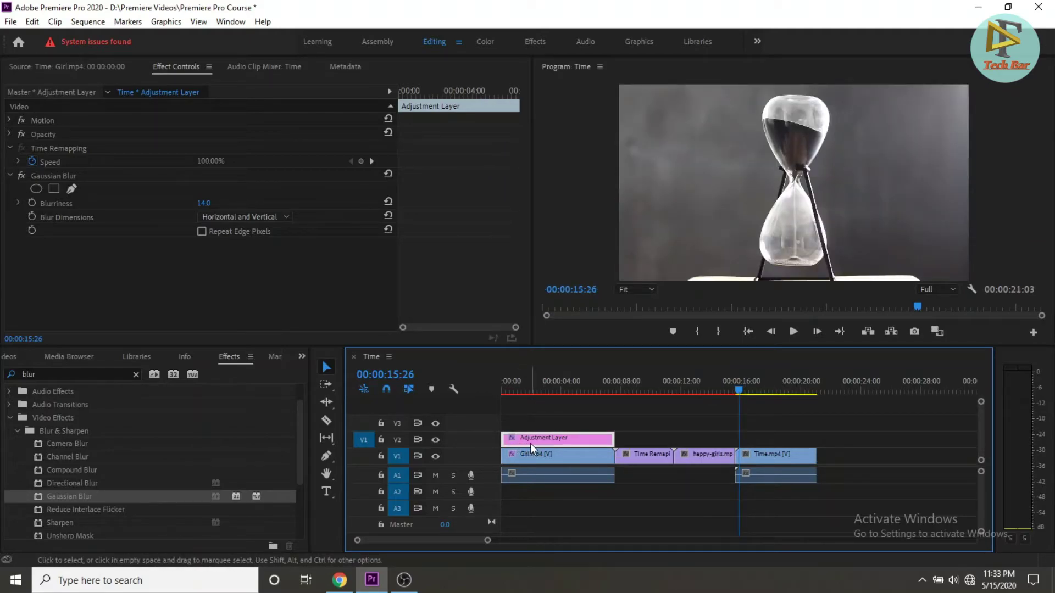
pyautogui.moveTo(527, 438)
pyautogui.mouseDown()
pyautogui.moveTo(651, 442)
pyautogui.moveTo(641, 440)
pyautogui.mouseUp()
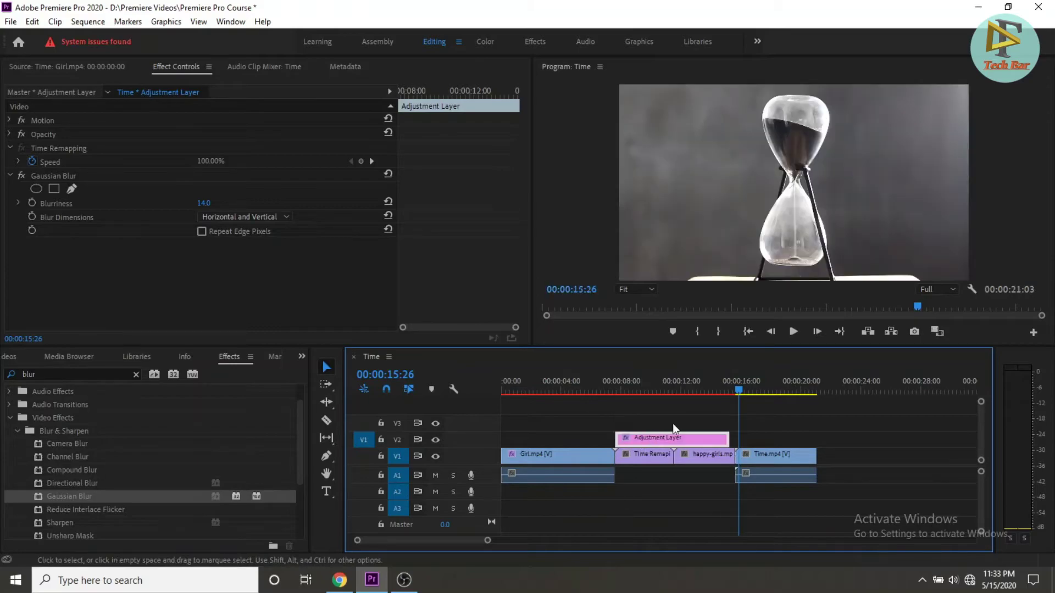
# - Undo the move so the layer sits above Girl.mp4 again, then disable its Gaussian Blur
pyautogui.moveTo(739, 391); pyautogui.dragTo(719, 390)
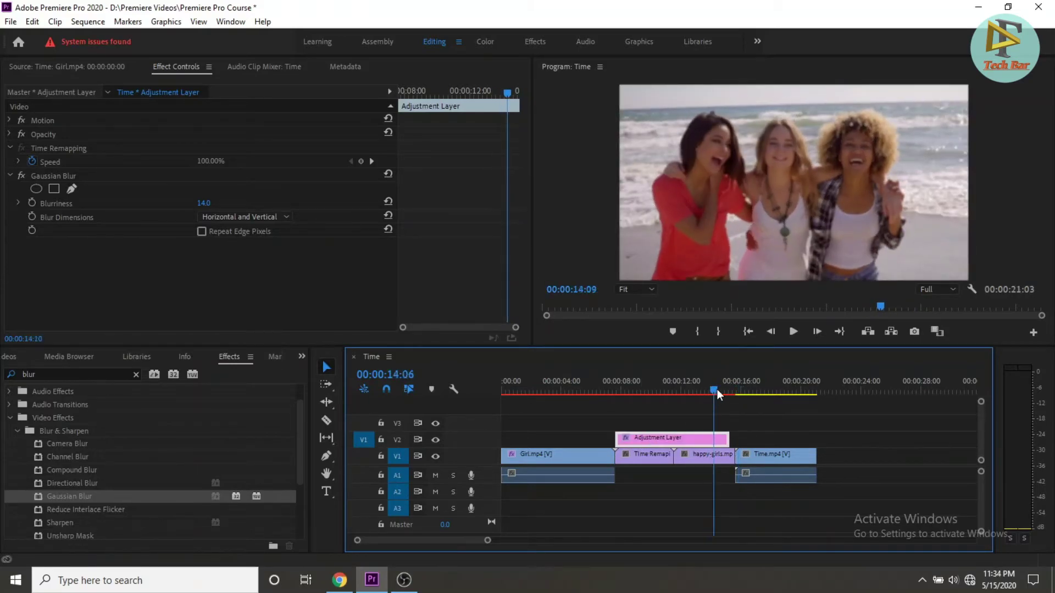
pyautogui.hotkey('ctrl', 'z')
pyautogui.click(621, 390)
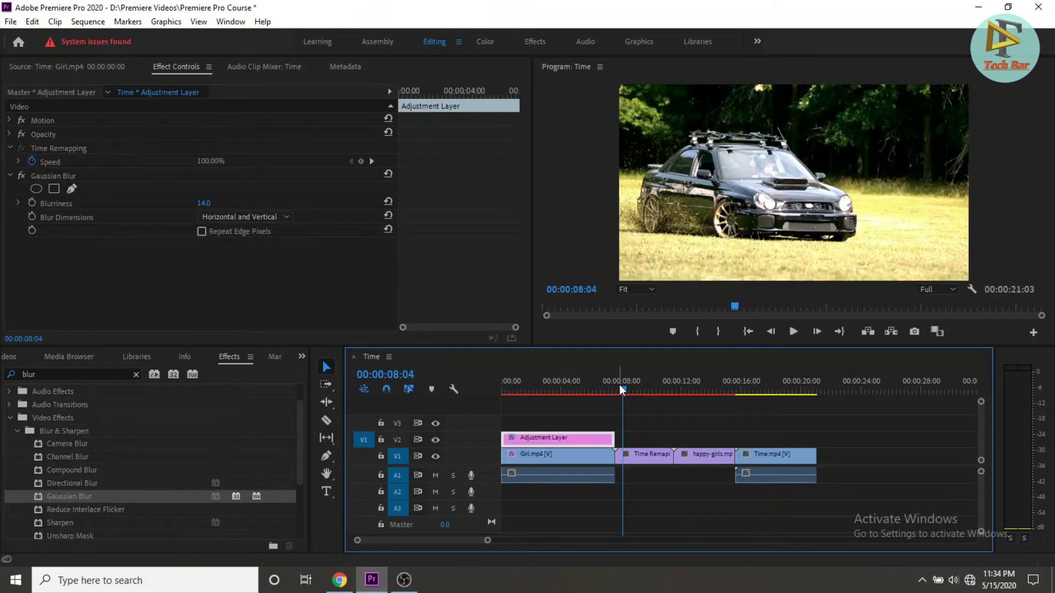
pyautogui.moveTo(618, 389); pyautogui.dragTo(603, 390)
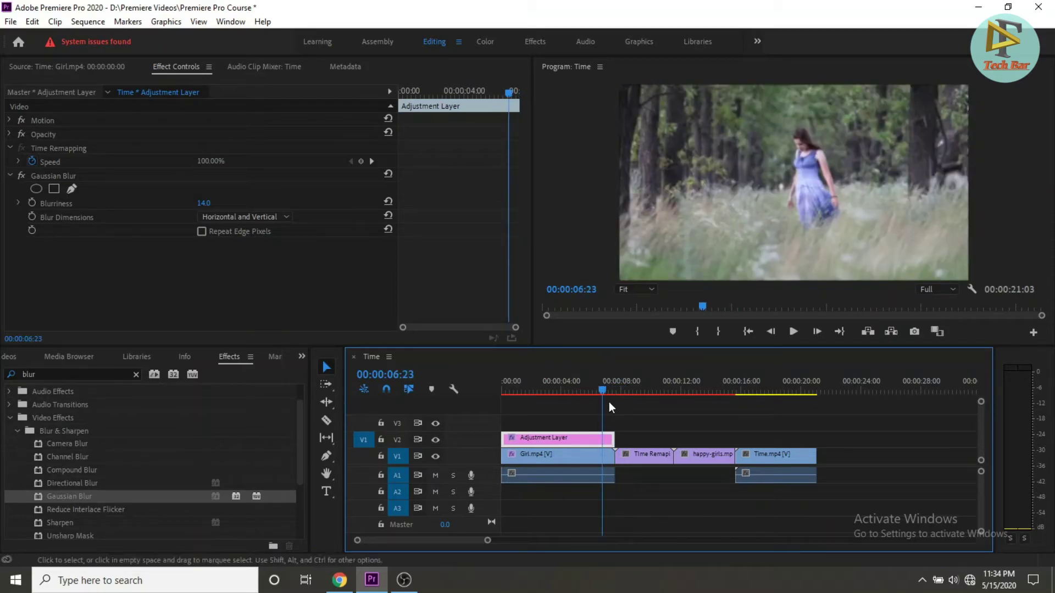
pyautogui.click(22, 175)
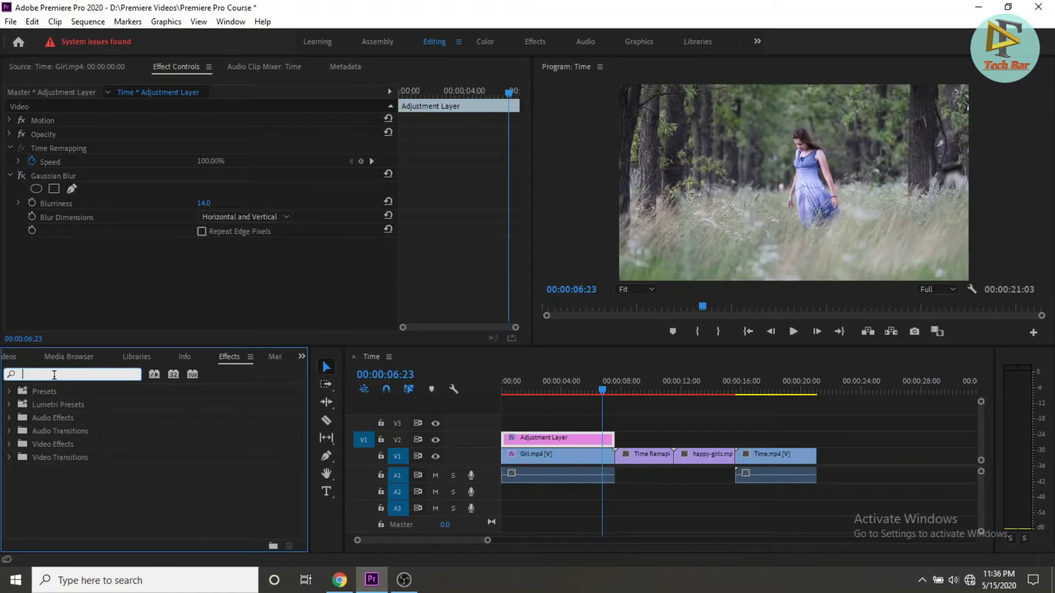
# - Search Effects for 'color' and apply Lumetri Color to the Adjustment Layer
pyautogui.write('color')
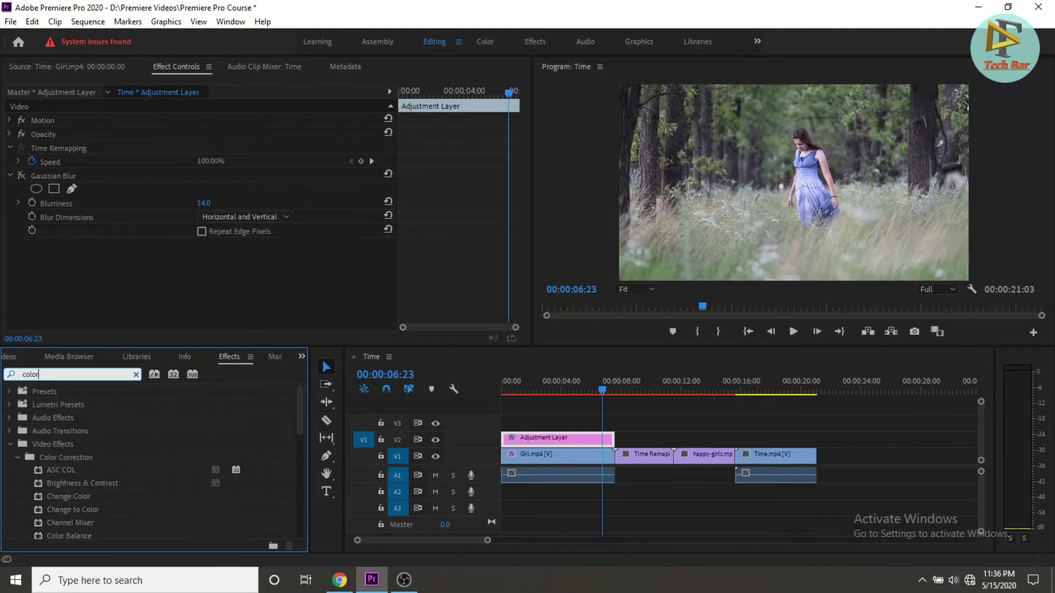
pyautogui.scroll(-1, 125, 486)
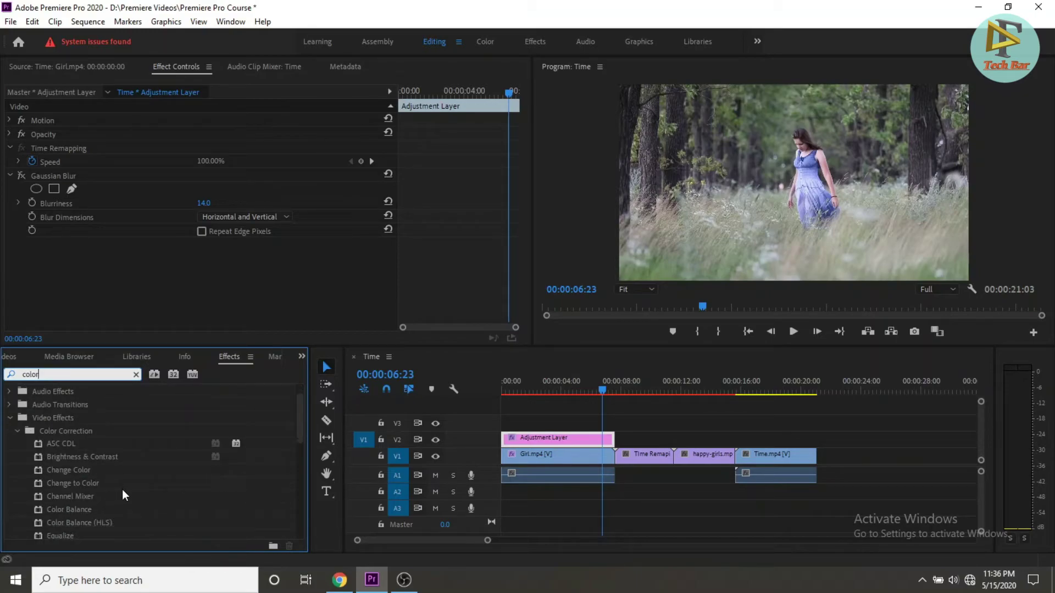
pyautogui.scroll(-1, 114, 516)
pyautogui.scroll(-1, 114, 517)
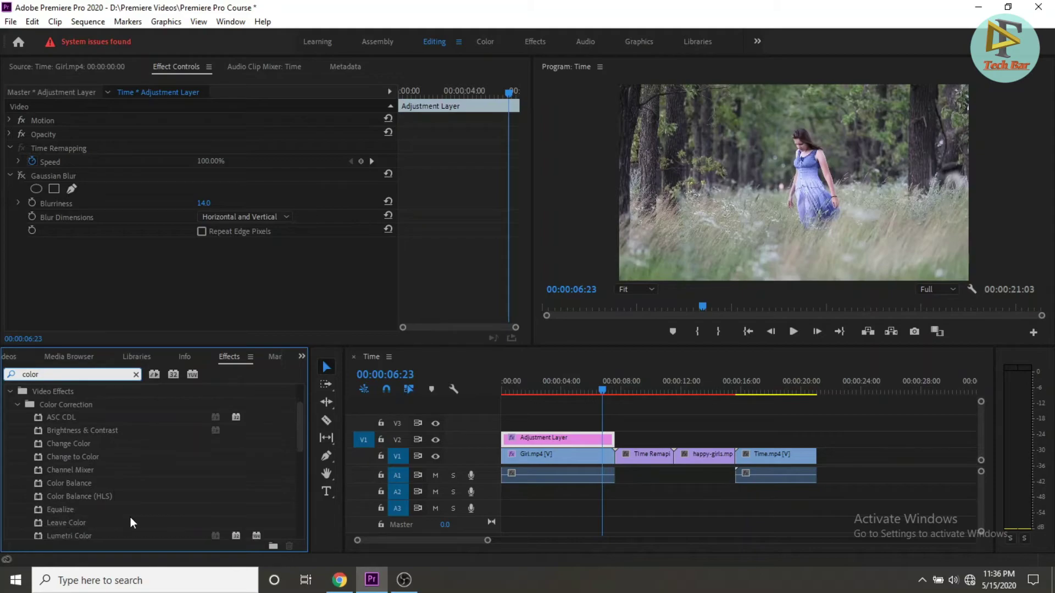
pyautogui.scroll(-1, 124, 522)
pyautogui.scroll(-1, 73, 522)
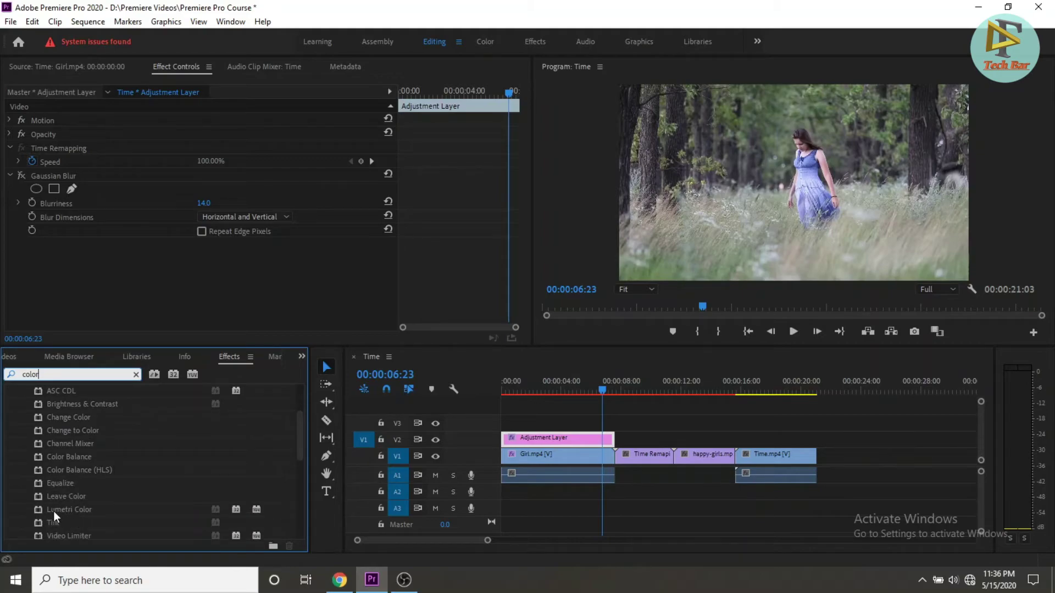
pyautogui.moveTo(54, 512); pyautogui.dragTo(110, 511)
pyautogui.moveTo(347, 482); pyautogui.dragTo(531, 442)
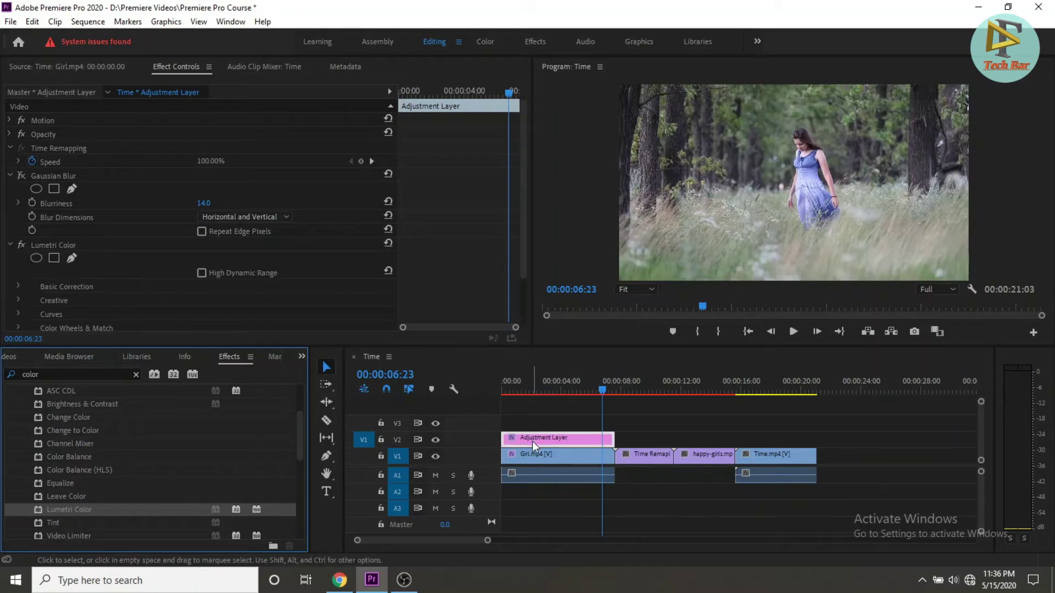
# - Expand Lumetri Color's Basic Correction settings for the Adjustment Layer in Effect Controls
pyautogui.scroll(-1, 136, 291)
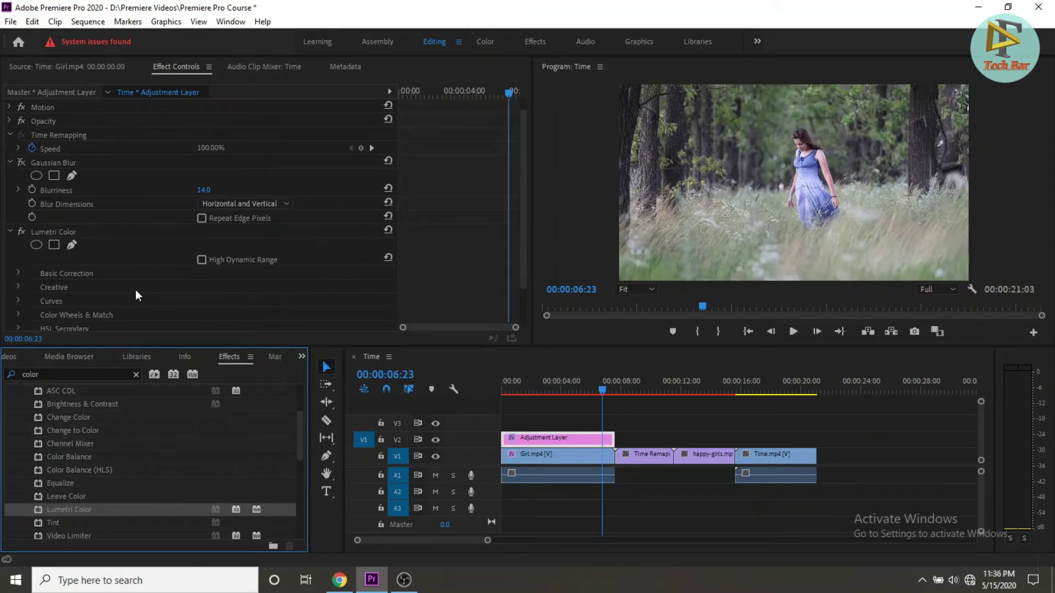
pyautogui.click(84, 285)
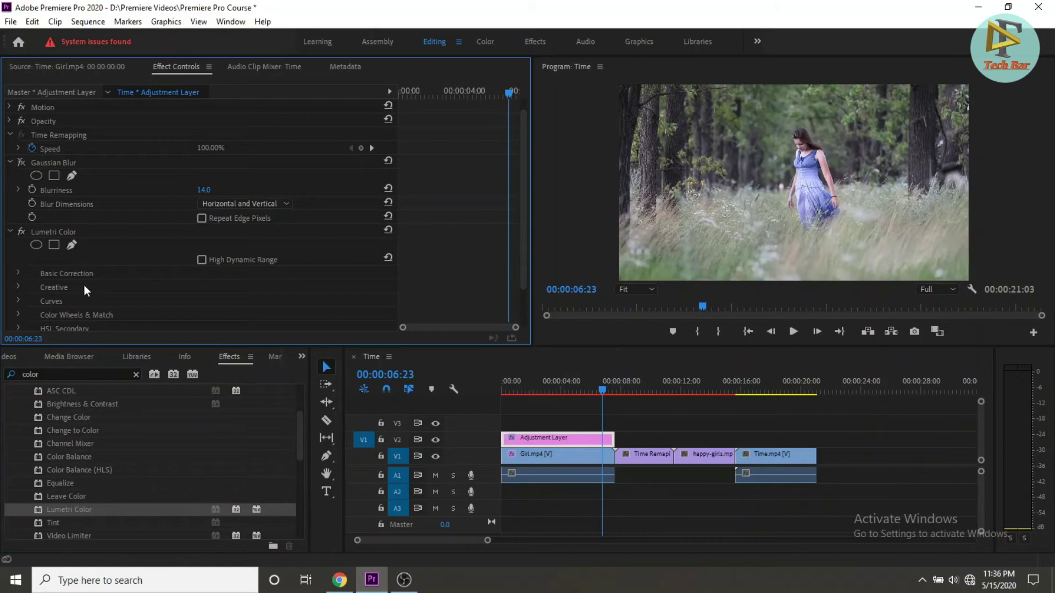
pyautogui.scroll(-1, 153, 295)
pyautogui.click(20, 260)
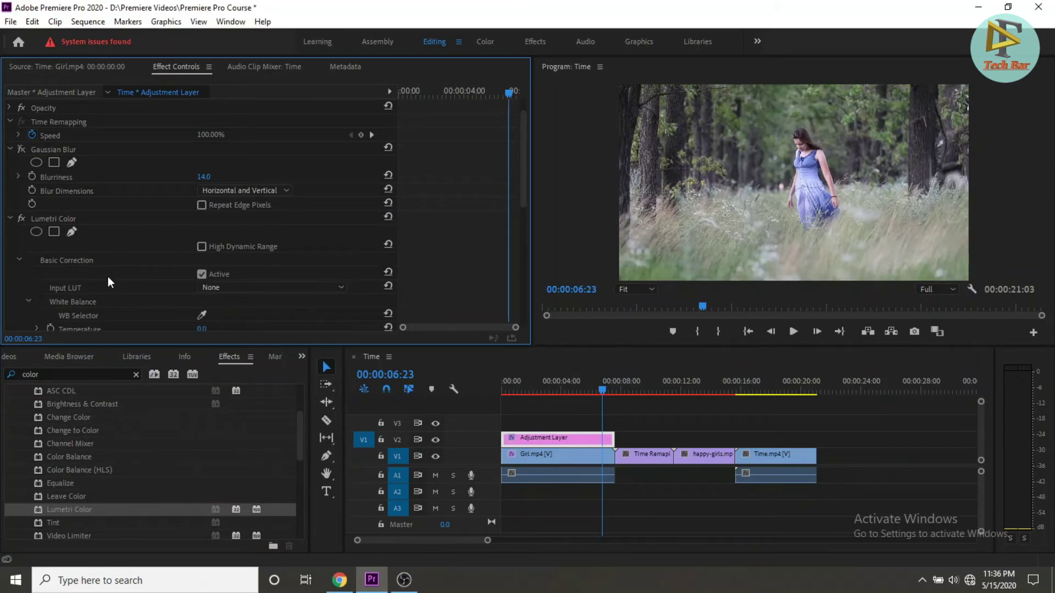
pyautogui.scroll(-1, 158, 294)
pyautogui.scroll(-1, 154, 297)
pyautogui.scroll(-1, 104, 304)
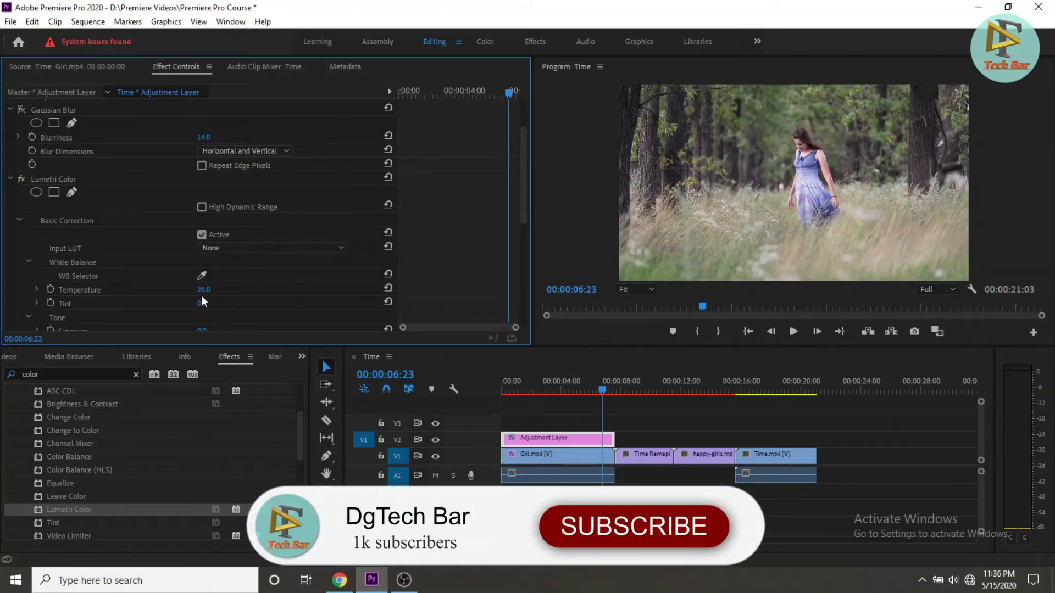
# - Set Temperature to 74.0 and Tint to 39.0, then preview an earlier frame of the girl clip
pyautogui.moveTo(204, 289); pyautogui.dragTo(230, 290)
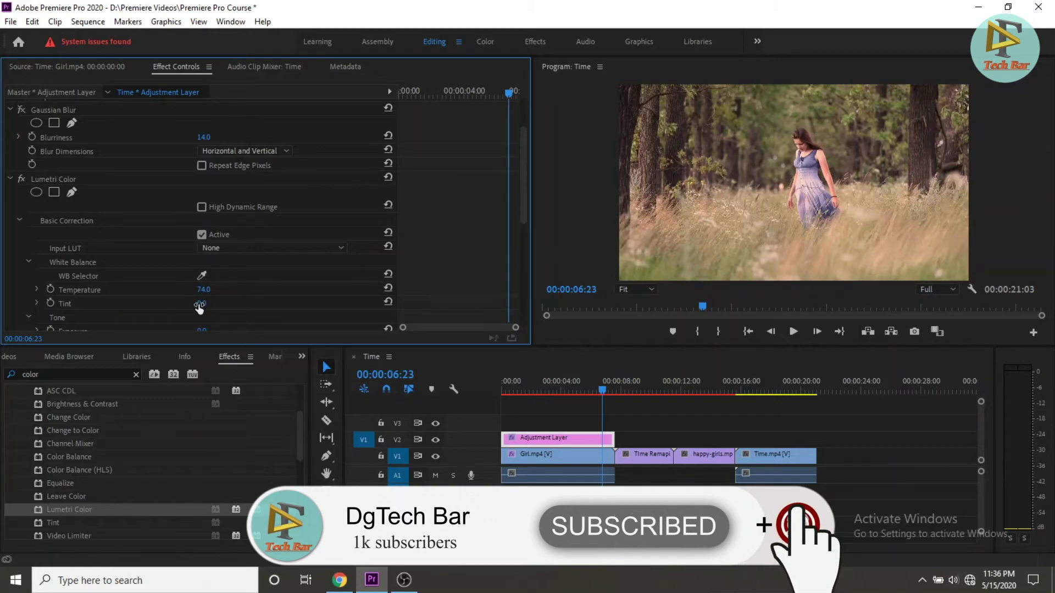
pyautogui.moveTo(199, 305); pyautogui.dragTo(221, 305)
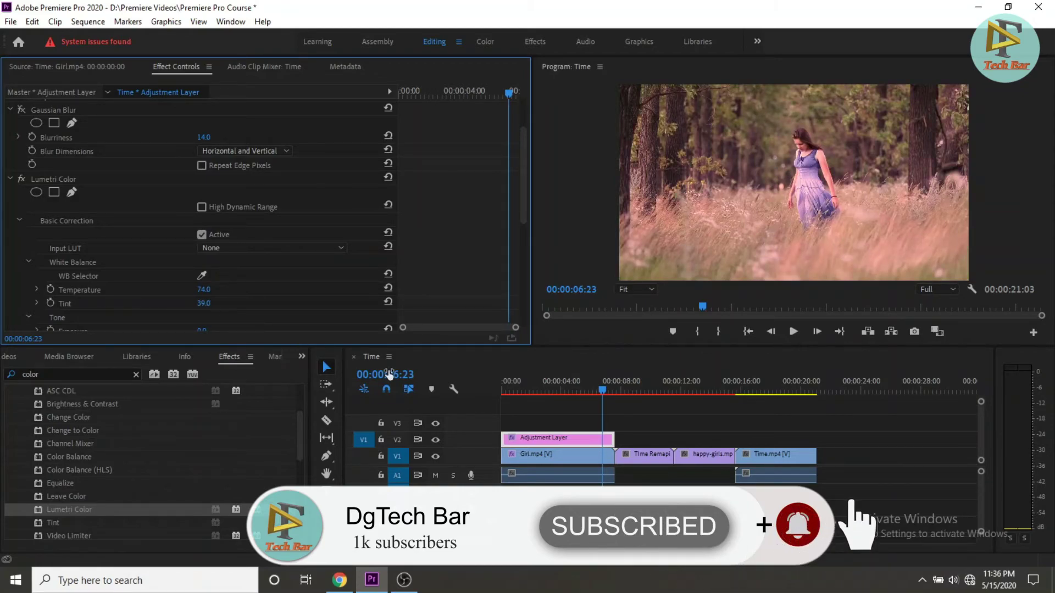
pyautogui.moveTo(602, 391)
pyautogui.mouseDown()
pyautogui.moveTo(584, 392)
pyautogui.moveTo(594, 392)
pyautogui.mouseUp()
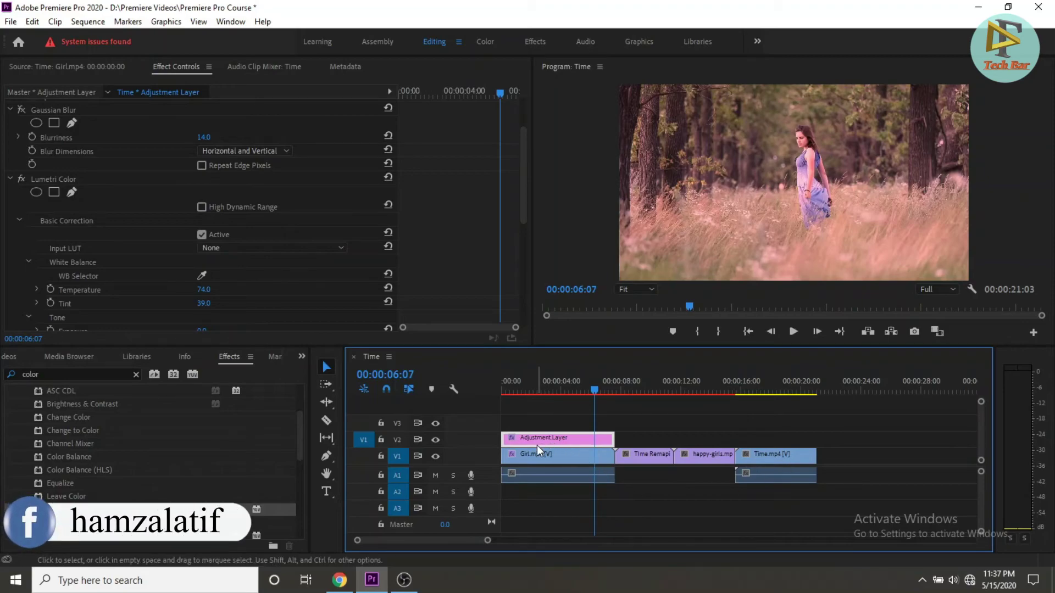
# - Move the Adjustment Layer later on V2 to straddle Girl.mp4's end and the Time Remaping clip
pyautogui.moveTo(614, 438)
pyautogui.mouseDown()
pyautogui.moveTo(605, 445)
pyautogui.moveTo(615, 444)
pyautogui.mouseUp()
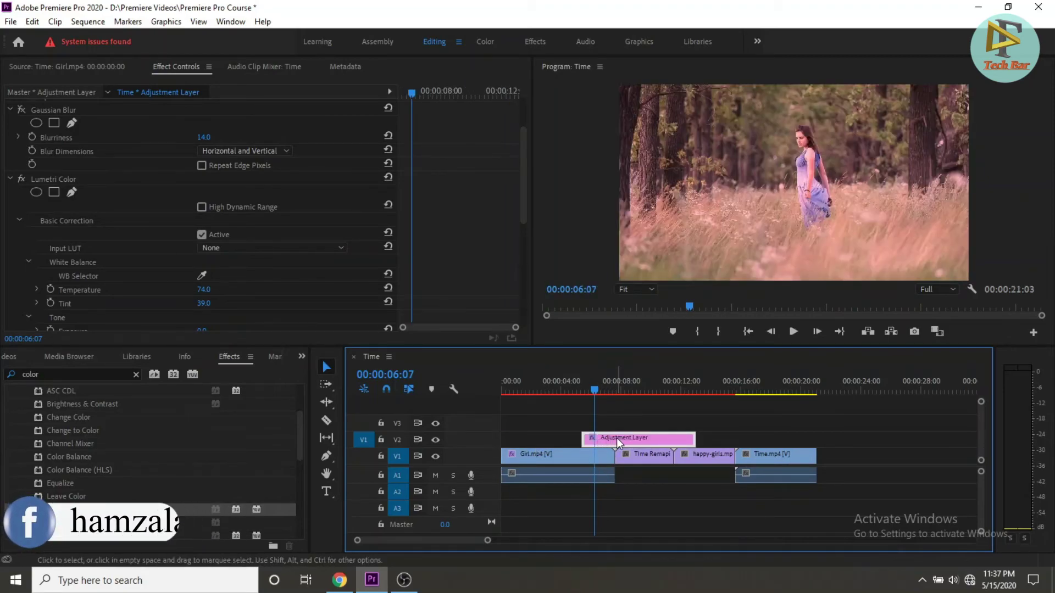